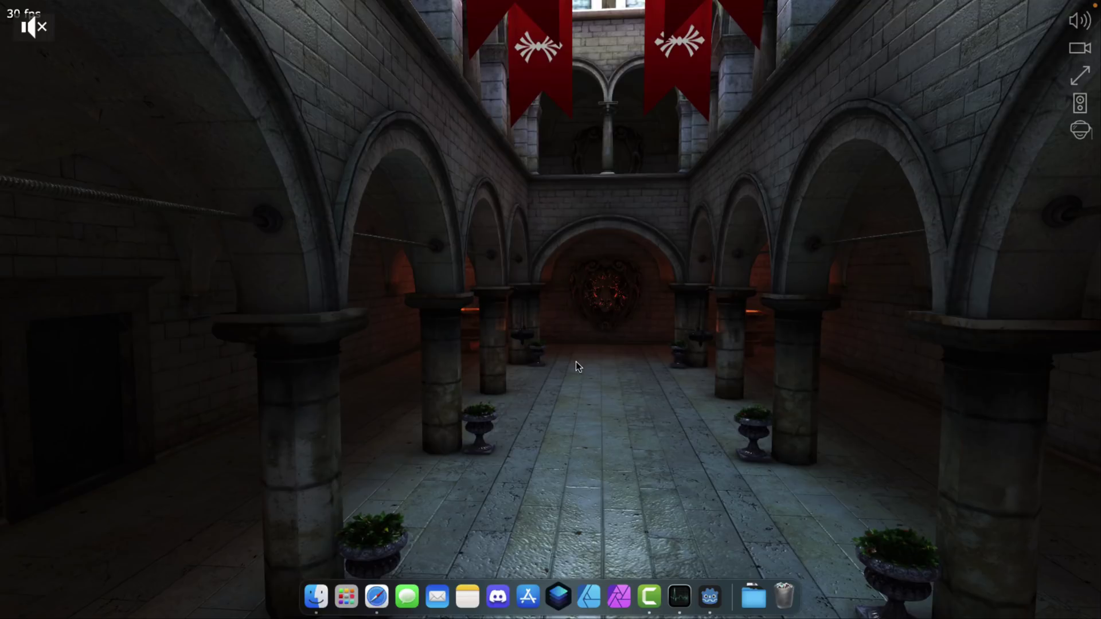
- Look around the old Sponza courtyard in the running demo and compare it with the new Sponza scene in the Godot editor
{"action": "left_click_drag", "start_coordinate": [576, 361], "coordinate": [146, 364]}
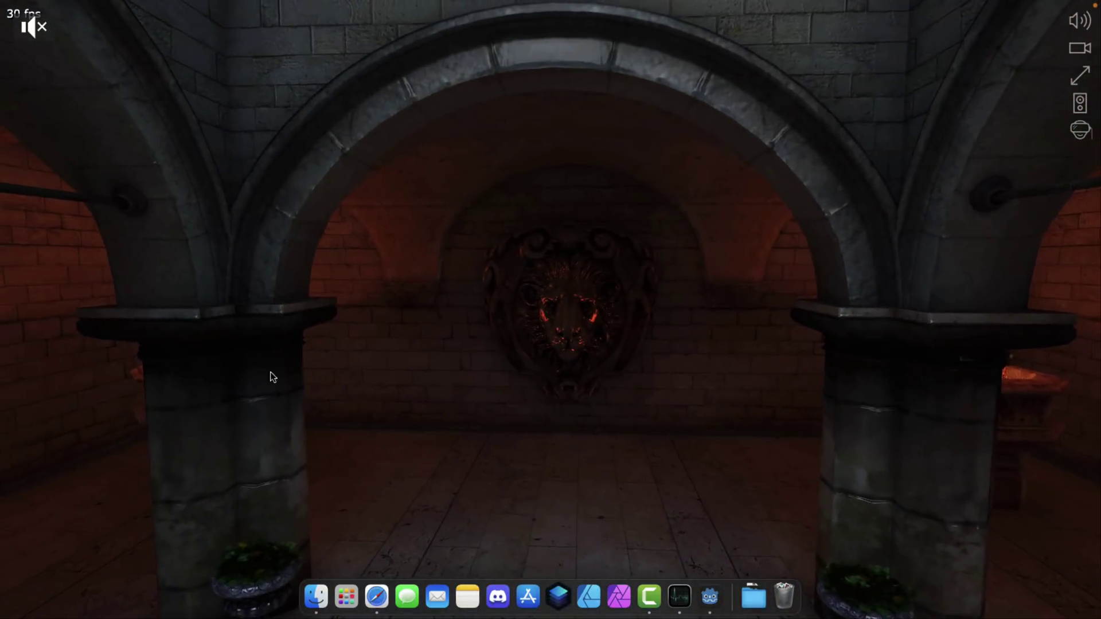
{"action": "left_click_drag", "start_coordinate": [457, 383], "coordinate": [63, 391]}
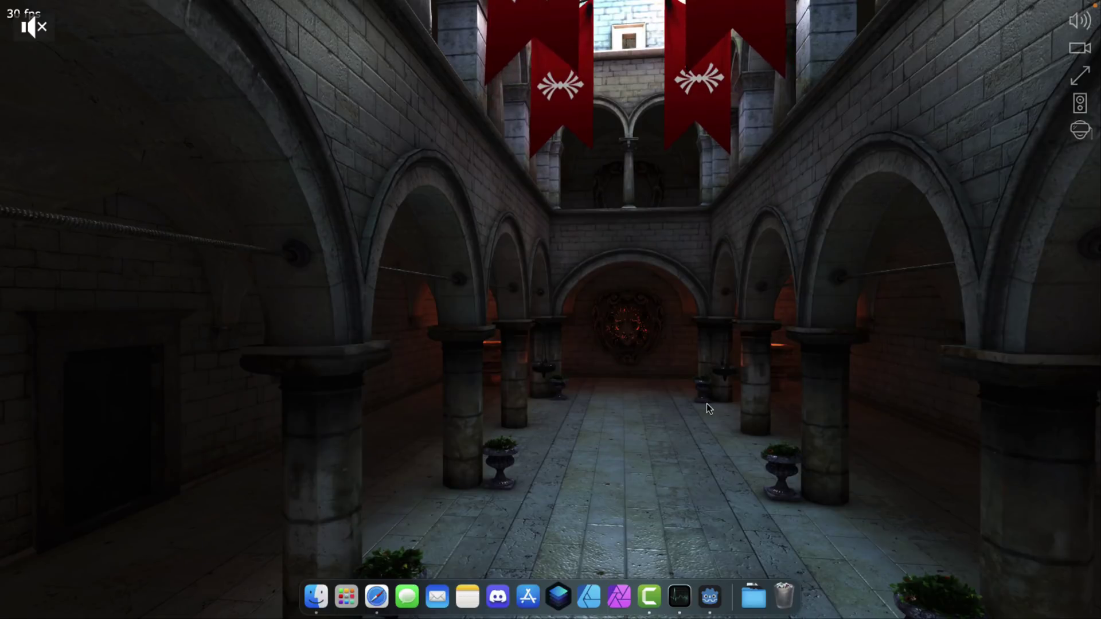
{"action": "left_click_drag", "start_coordinate": [706, 404], "coordinate": [241, 423]}
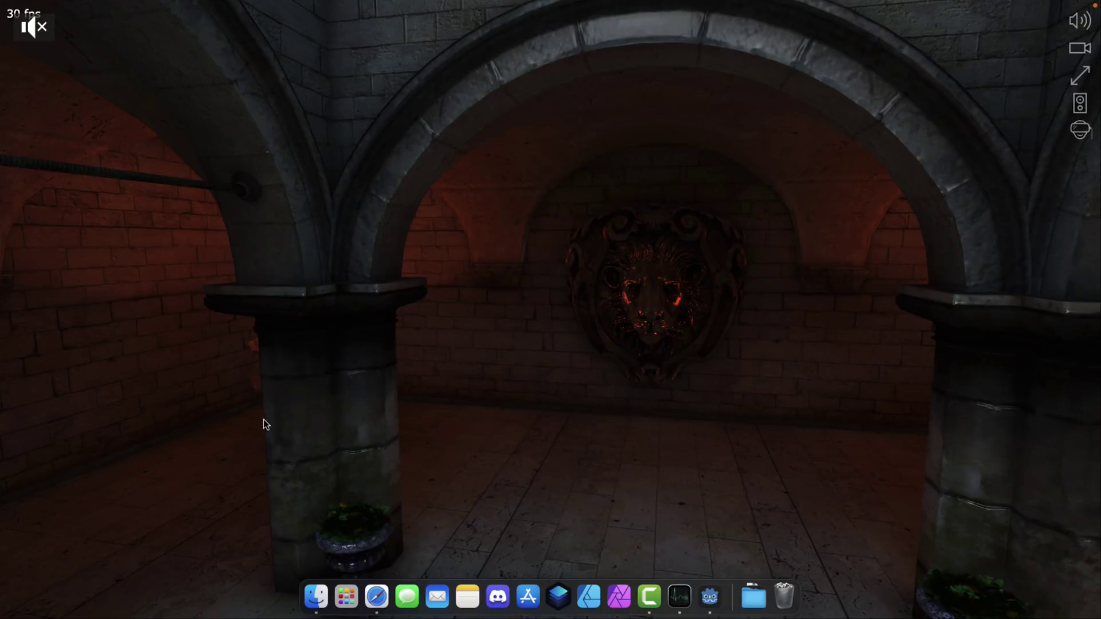
{"action": "key", "text": "ctrl+Right"}
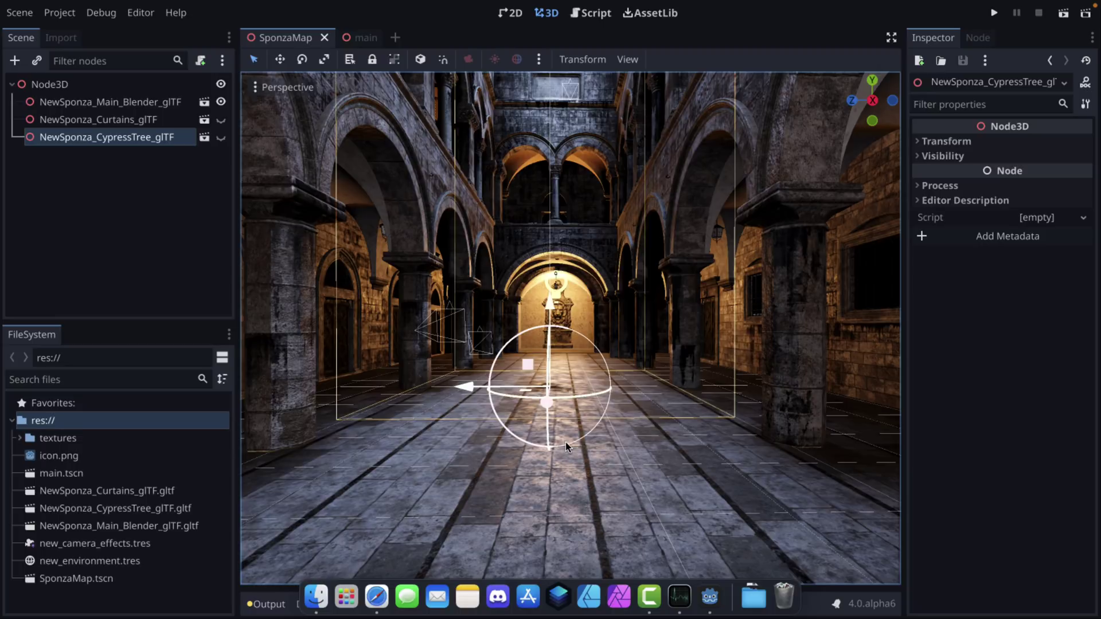
{"action": "key", "text": "w"}
{"action": "mouse_move", "coordinate": [569, 441]}
{"action": "right_mouse_down"}
{"action": "mouse_move", "coordinate": [562, 419]}
{"action": "mouse_move", "coordinate": [569, 444]}
{"action": "right_mouse_up"}
{"action": "key", "text": "ctrl+Left"}
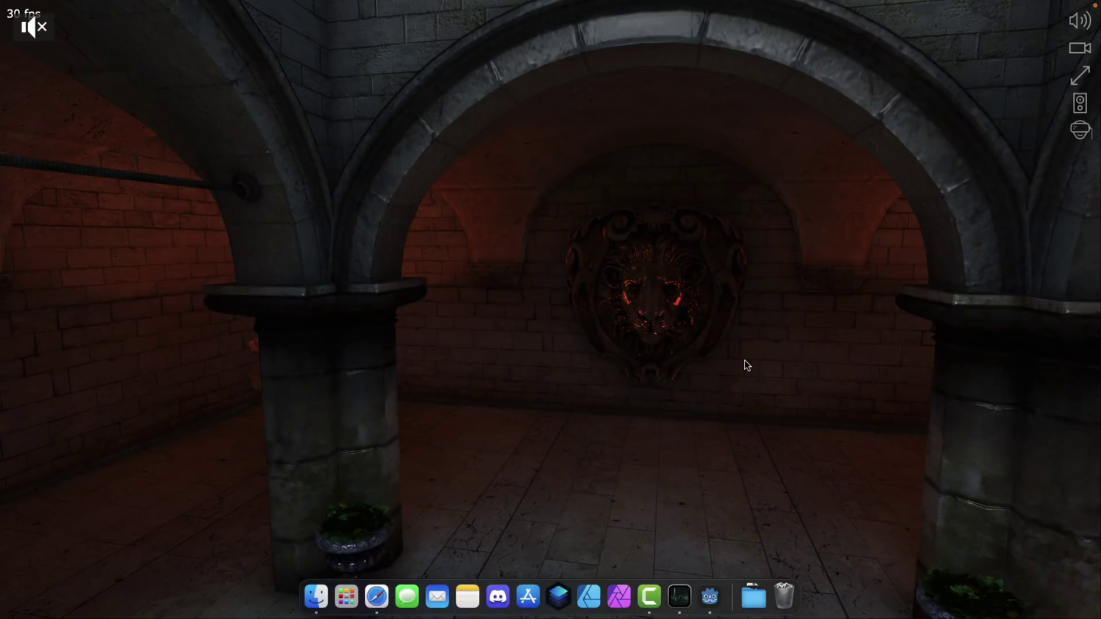
- Switch to the Godot editor and examine the new Sponza scene's wooden doors, stone walls, atrium and open roof up close
{"action": "key", "text": "super+Tab"}
{"action": "key", "text": "s"}
{"action": "right_click_drag", "start_coordinate": [642, 336], "coordinate": [645, 340]}
{"action": "key", "text": "w"}
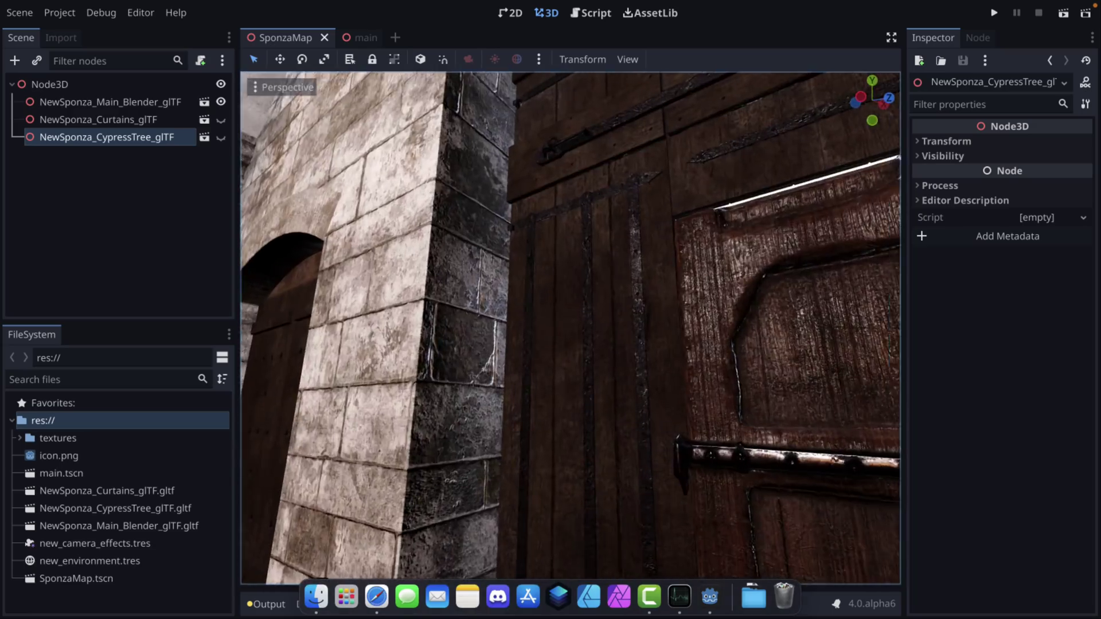
{"action": "key", "text": "w"}
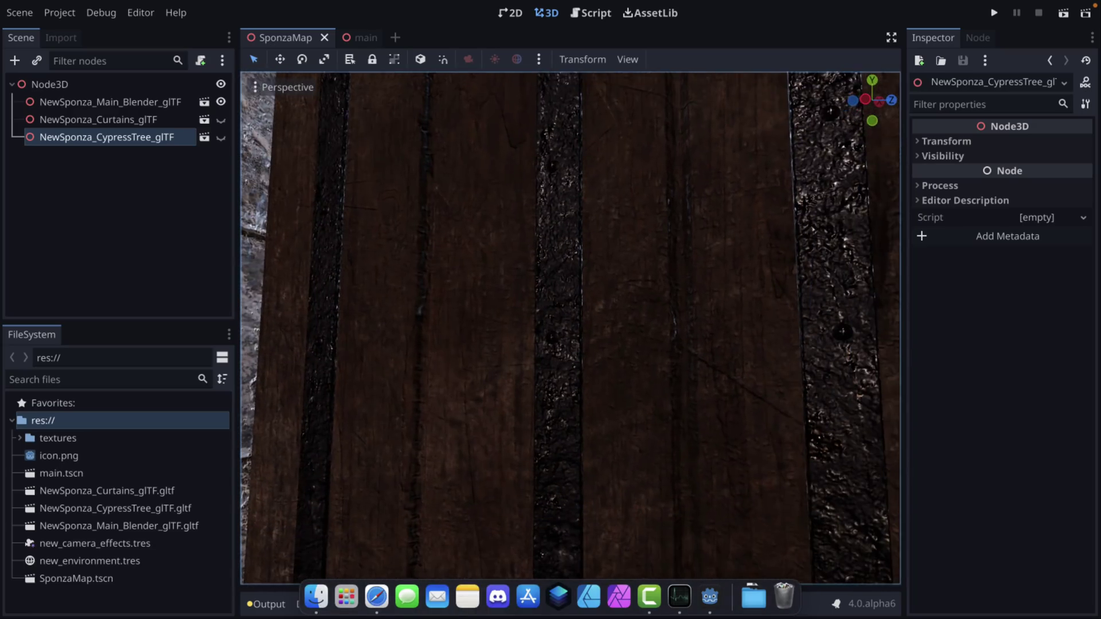
{"action": "key", "text": "s"}
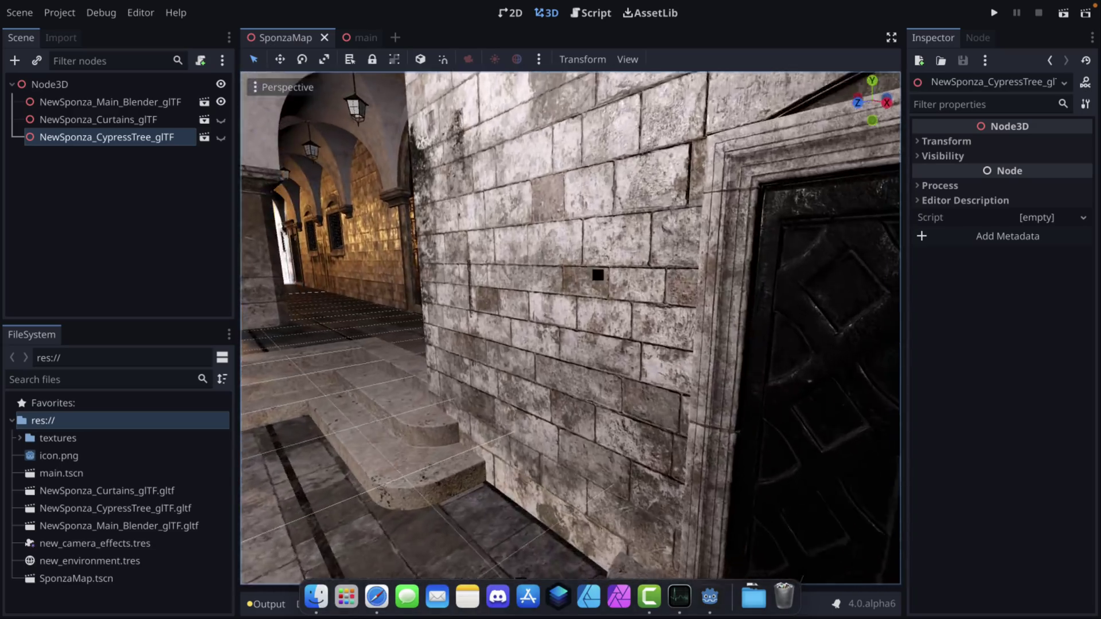
{"action": "key", "text": "w"}
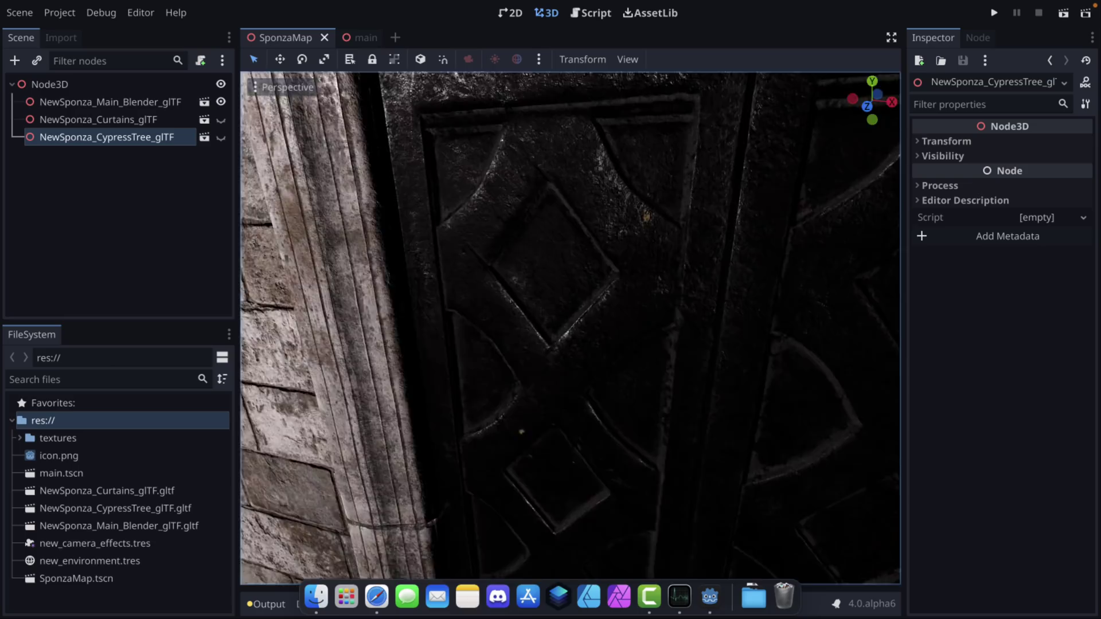
{"action": "key", "text": "w"}
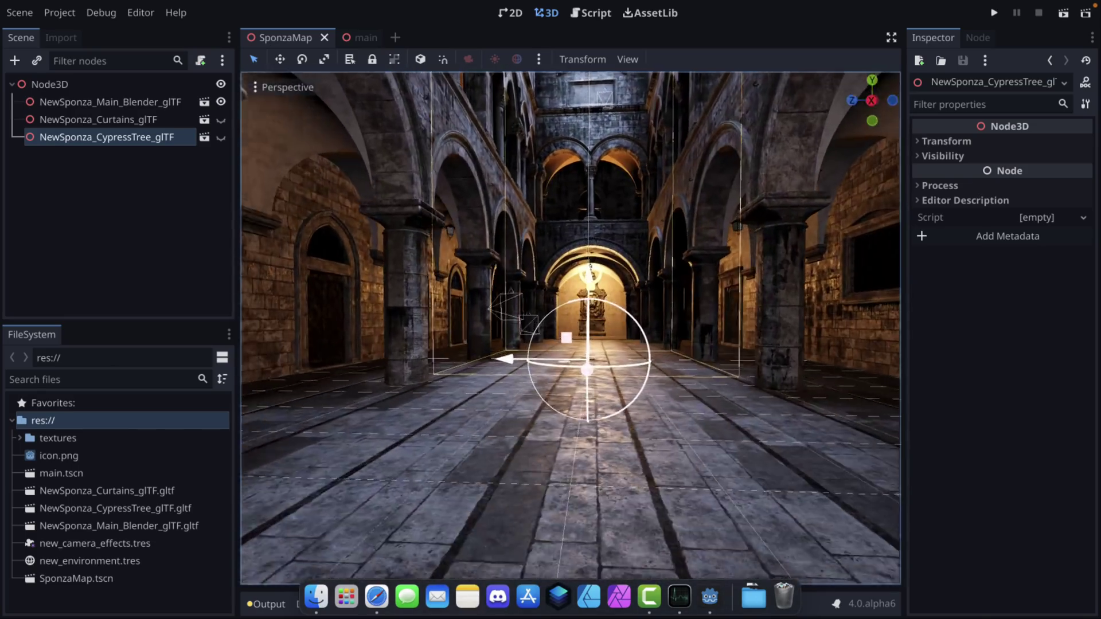
{"action": "key", "text": "w"}
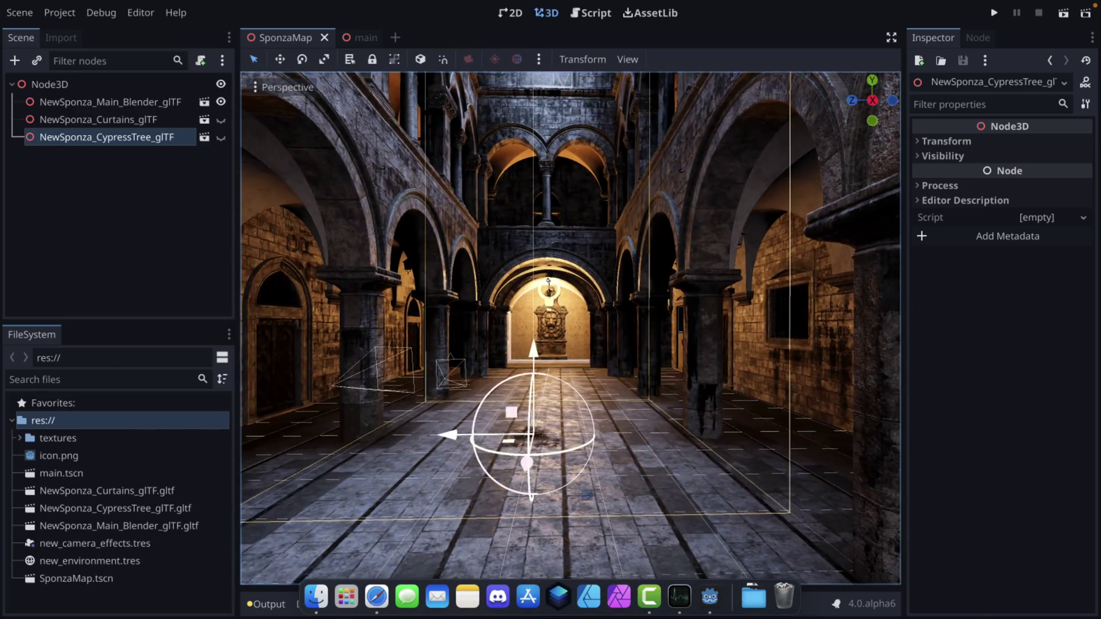
{"action": "right_click_drag", "start_coordinate": [571, 328], "coordinate": [533, 201]}
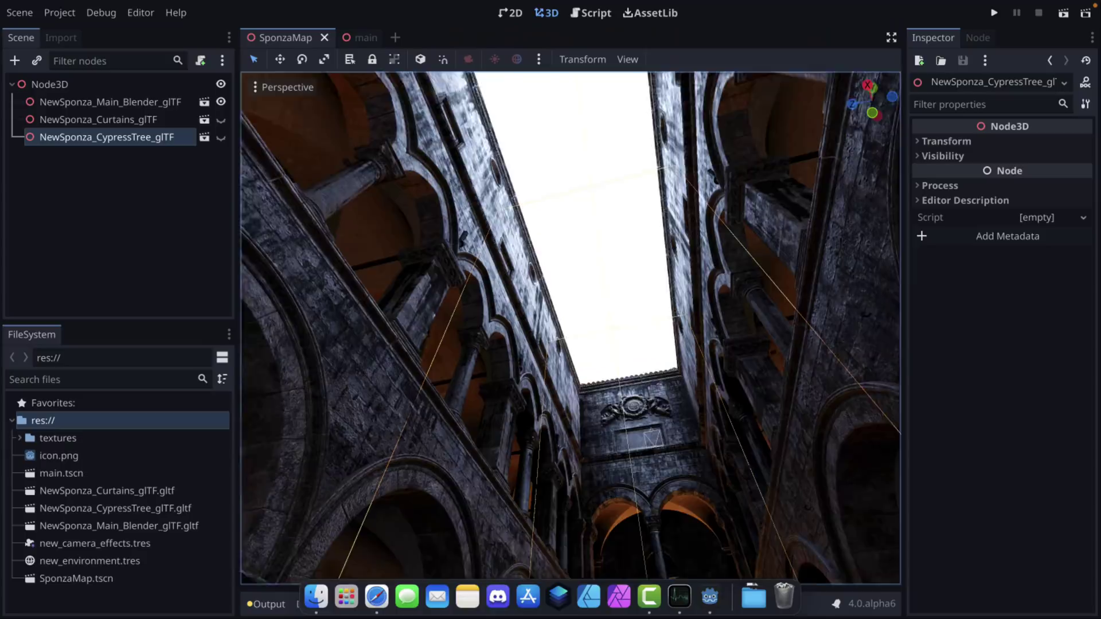
{"action": "right_click_drag", "start_coordinate": [631, 269], "coordinate": [615, 327]}
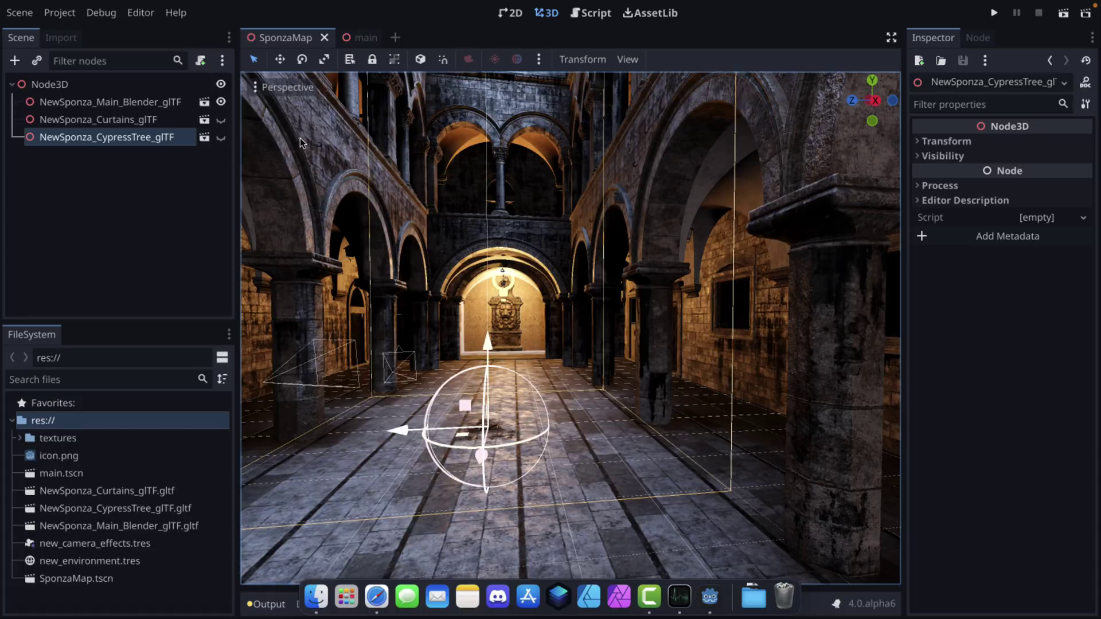
- Make the NewSponza_Curtains_glTF node visible and inspect the green, red and blue curtains around the atrium
{"action": "left_click", "coordinate": [221, 119]}
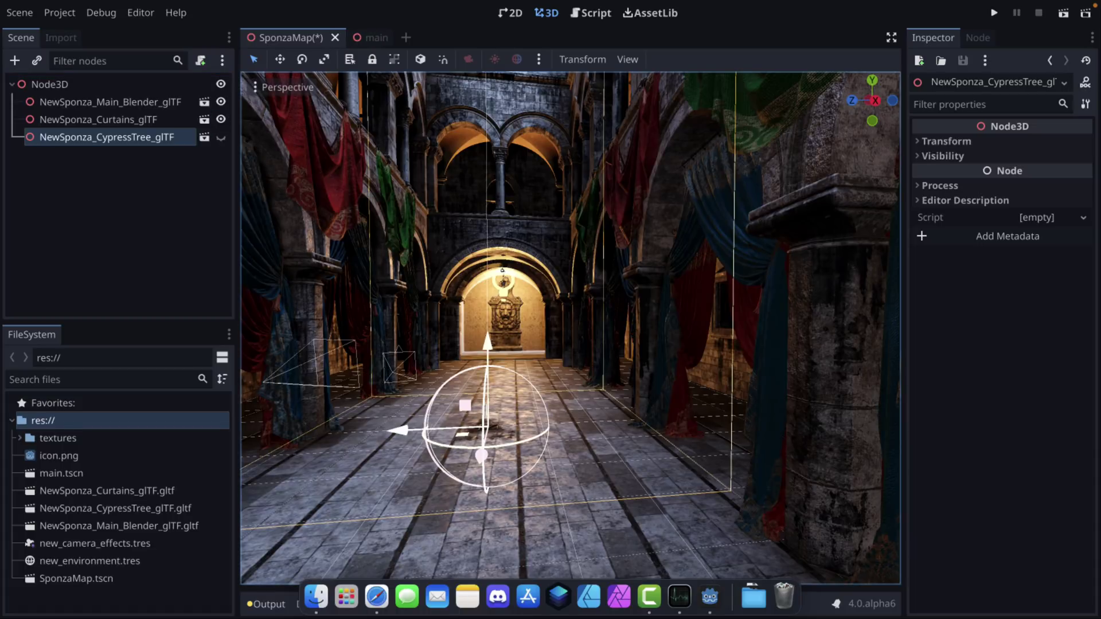
{"action": "key", "text": "w"}
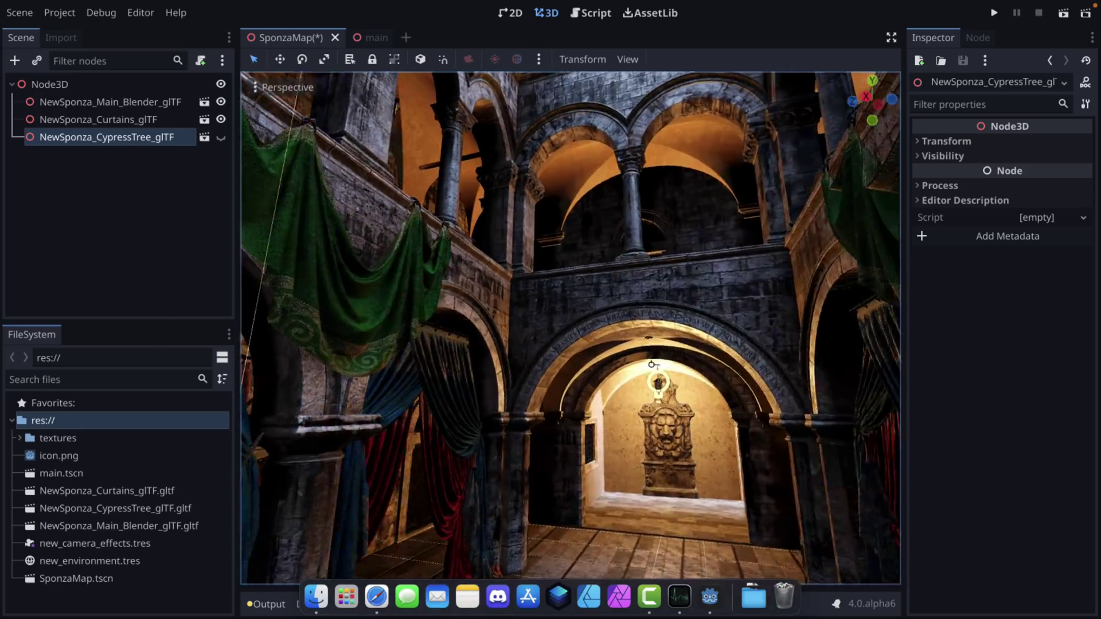
{"action": "key", "text": "w"}
{"action": "key", "text": "s"}
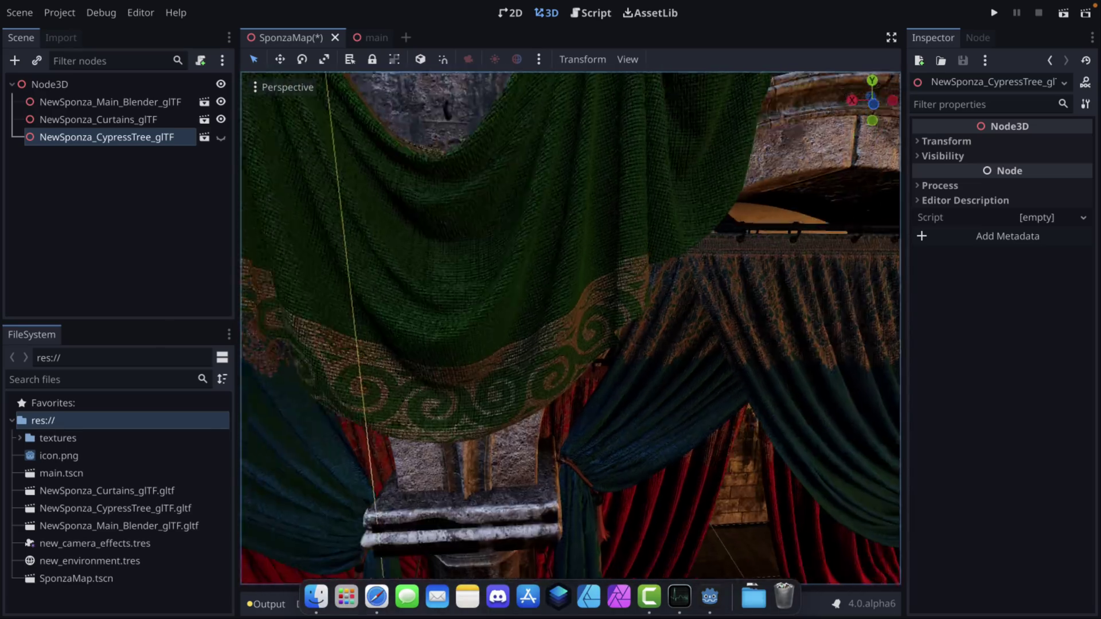
{"action": "right_click_drag", "start_coordinate": [510, 294], "coordinate": [464, 288]}
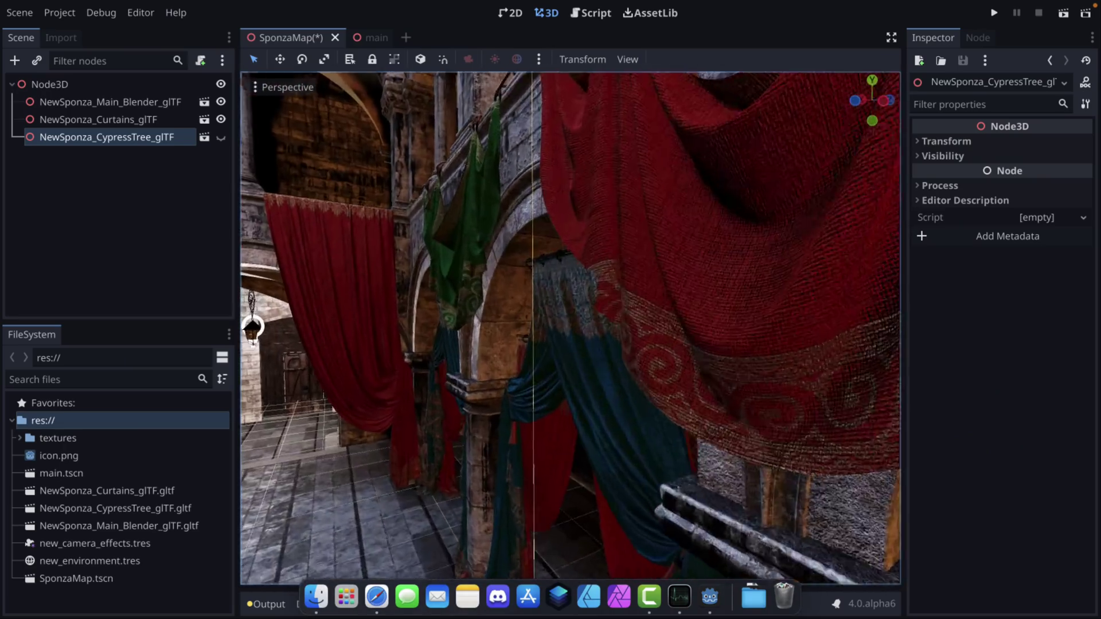
{"action": "mouse_move", "coordinate": [253, 327]}
{"action": "right_mouse_down"}
{"action": "mouse_move", "coordinate": [258, 315]}
{"action": "mouse_move", "coordinate": [246, 319]}
{"action": "right_mouse_up"}
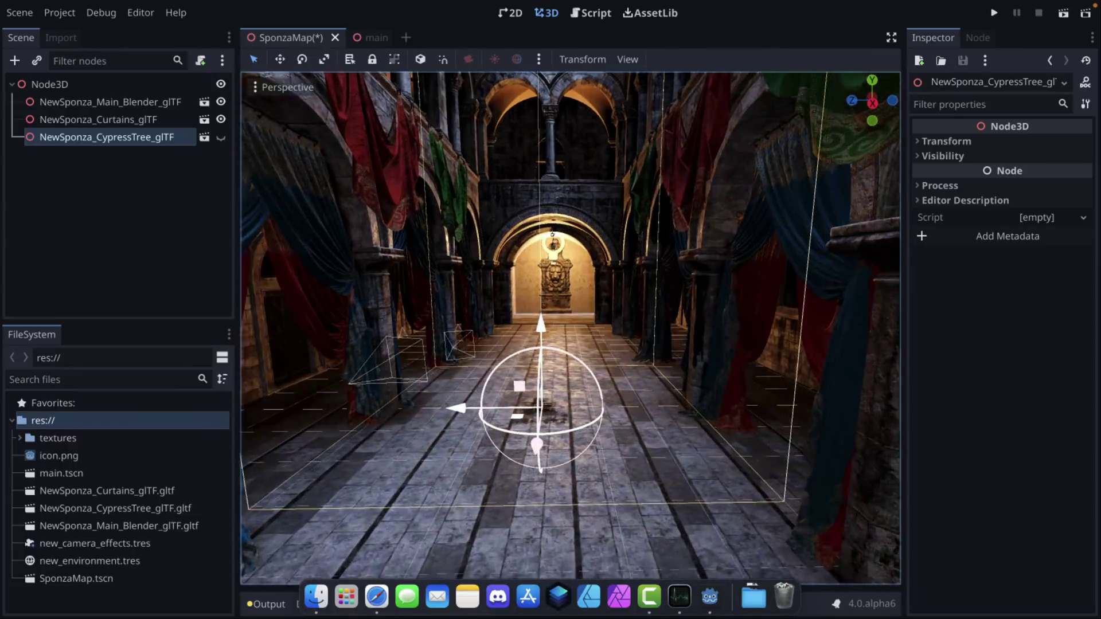
{"action": "right_click_drag", "start_coordinate": [549, 312], "coordinate": [549, 313]}
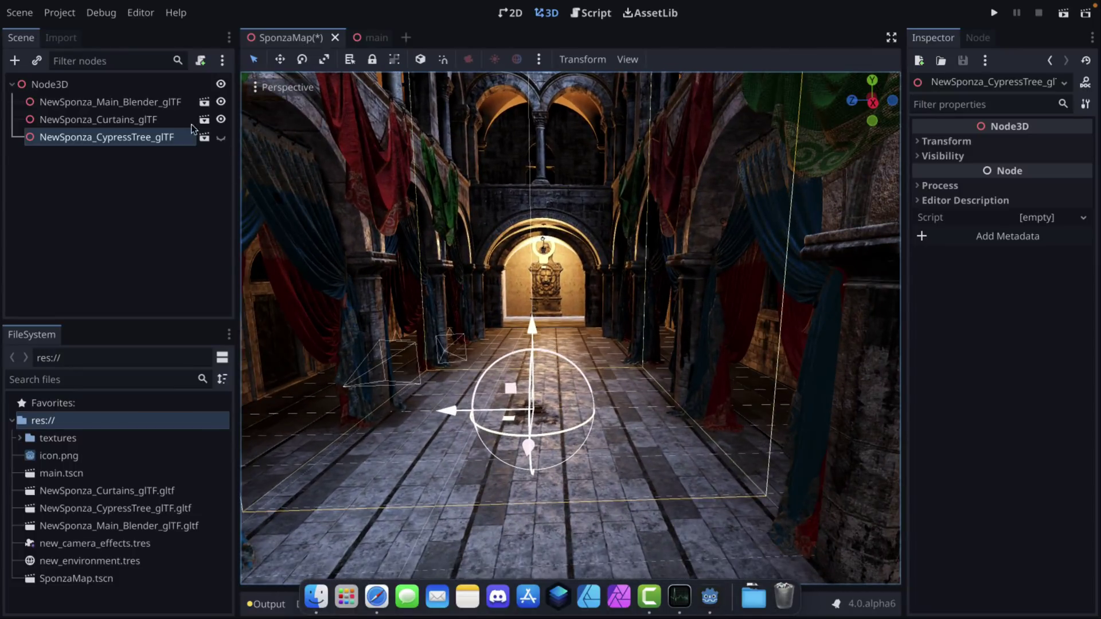
- Make the NewSponza_CypressTree_glTF node visible and inspect the tree from the upper and lower levels of the courtyard
{"action": "left_click", "coordinate": [220, 137]}
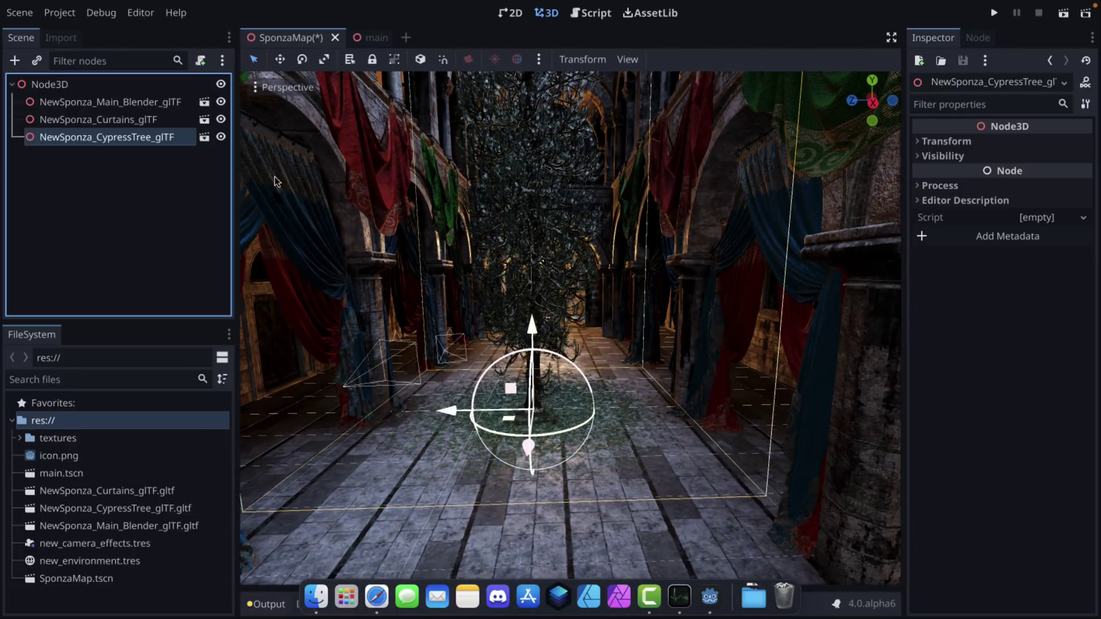
{"action": "right_click_drag", "start_coordinate": [516, 343], "coordinate": [516, 344]}
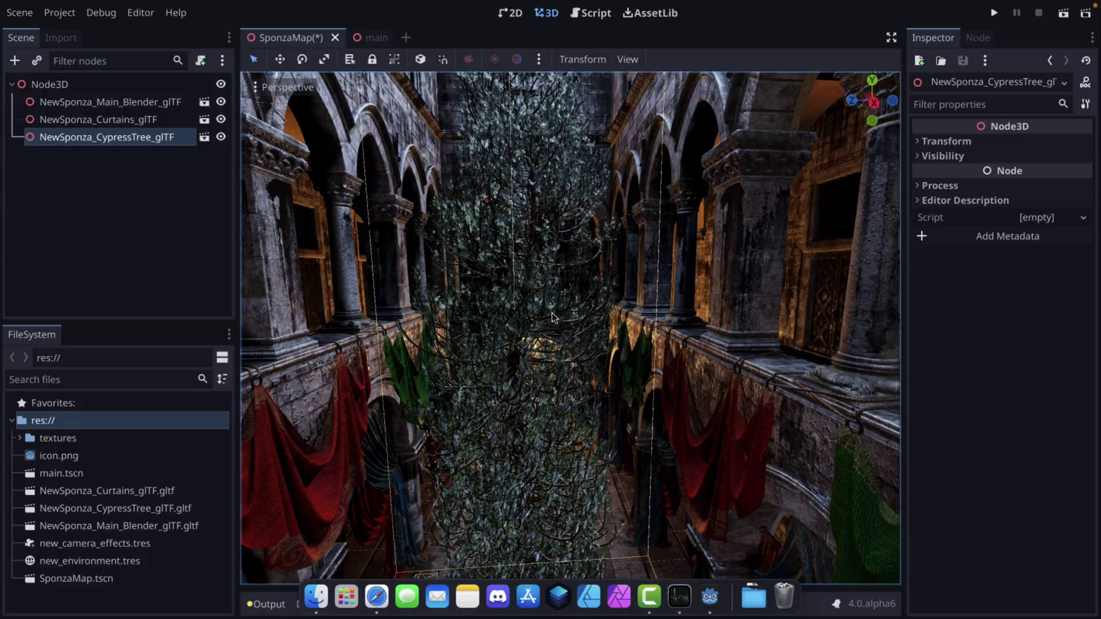
{"action": "mouse_move", "coordinate": [551, 311]}
{"action": "right_mouse_down"}
{"action": "mouse_move", "coordinate": [568, 311]}
{"action": "mouse_move", "coordinate": [530, 324]}
{"action": "mouse_move", "coordinate": [522, 358]}
{"action": "mouse_move", "coordinate": [551, 312]}
{"action": "mouse_move", "coordinate": [527, 304]}
{"action": "mouse_move", "coordinate": [269, 324]}
{"action": "mouse_move", "coordinate": [551, 312]}
{"action": "right_mouse_up"}
{"action": "key", "text": "d"}
{"action": "key", "text": "w"}
{"action": "key", "text": "w"}
{"action": "key", "text": "s"}
{"action": "key", "text": "w"}
- Open the main scene and make its ReflectionProbe and VoxelGI nodes visible
{"action": "mouse_move", "coordinate": [370, 6]}
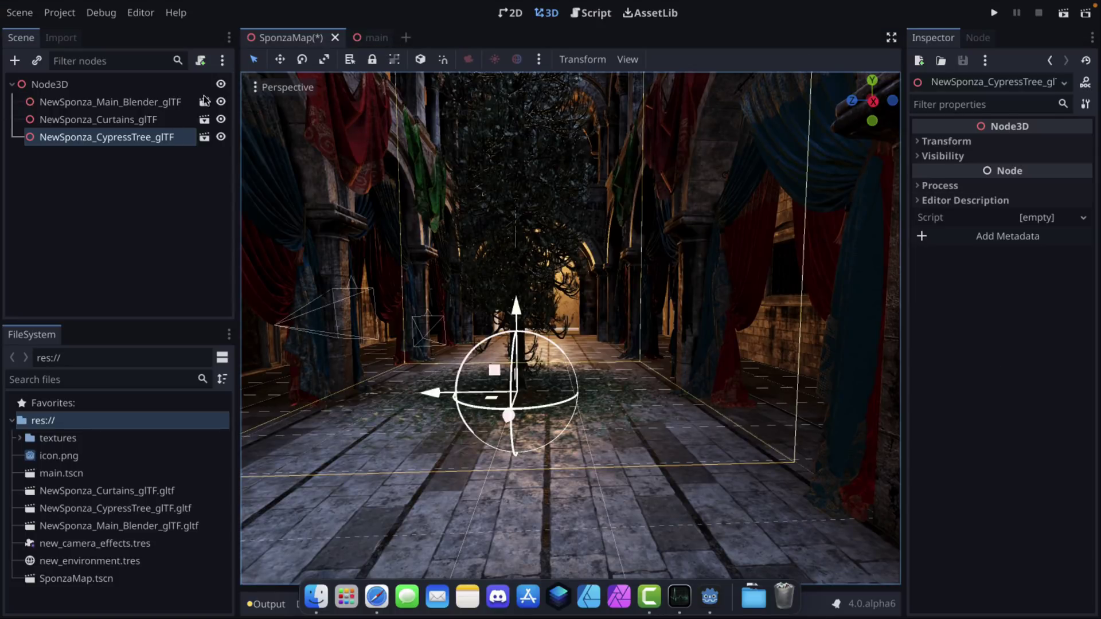
{"action": "left_click", "coordinate": [371, 37]}
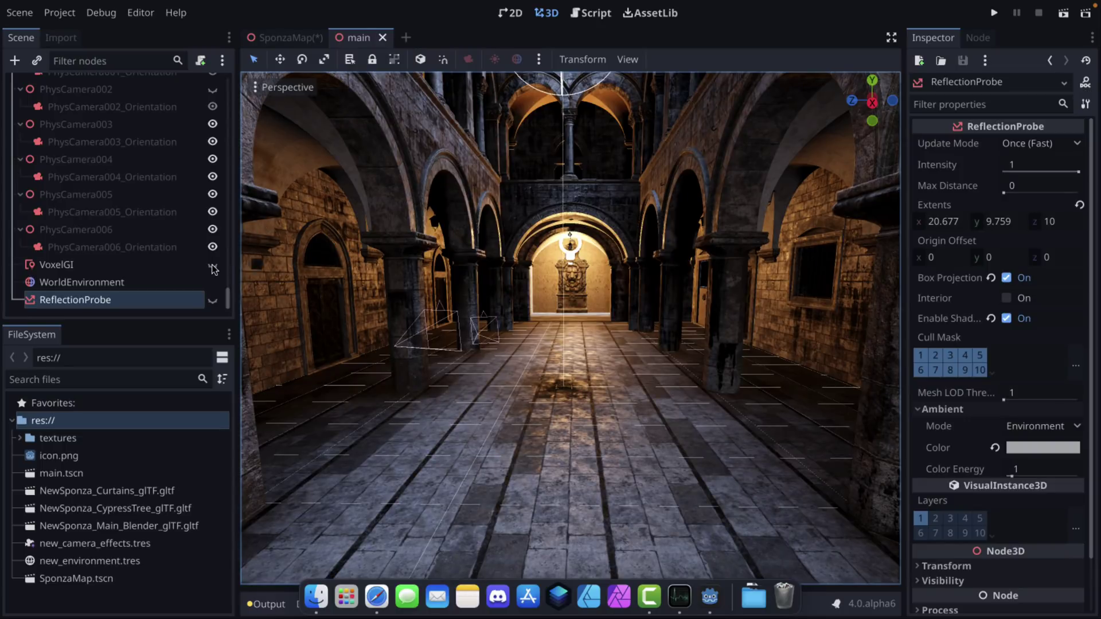
{"action": "left_click", "coordinate": [213, 301]}
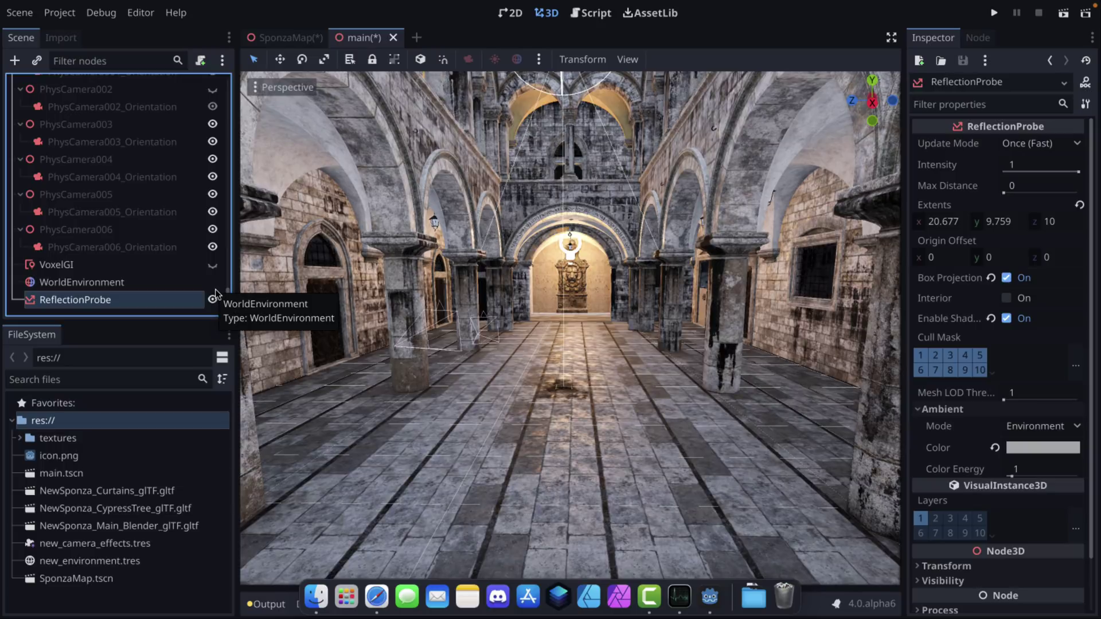
{"action": "left_click", "coordinate": [213, 265]}
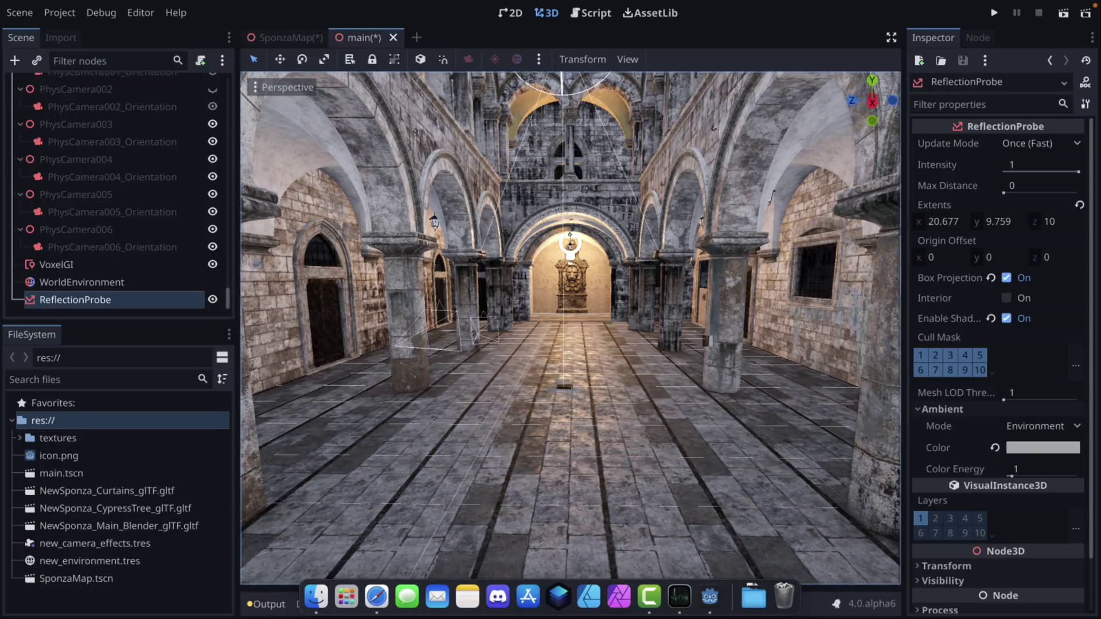
- Enable the Interior option on the ReflectionProbe and check the lighting in the atrium
{"action": "right_click_drag", "start_coordinate": [570, 328], "coordinate": [676, 332]}
{"action": "key", "text": "w"}
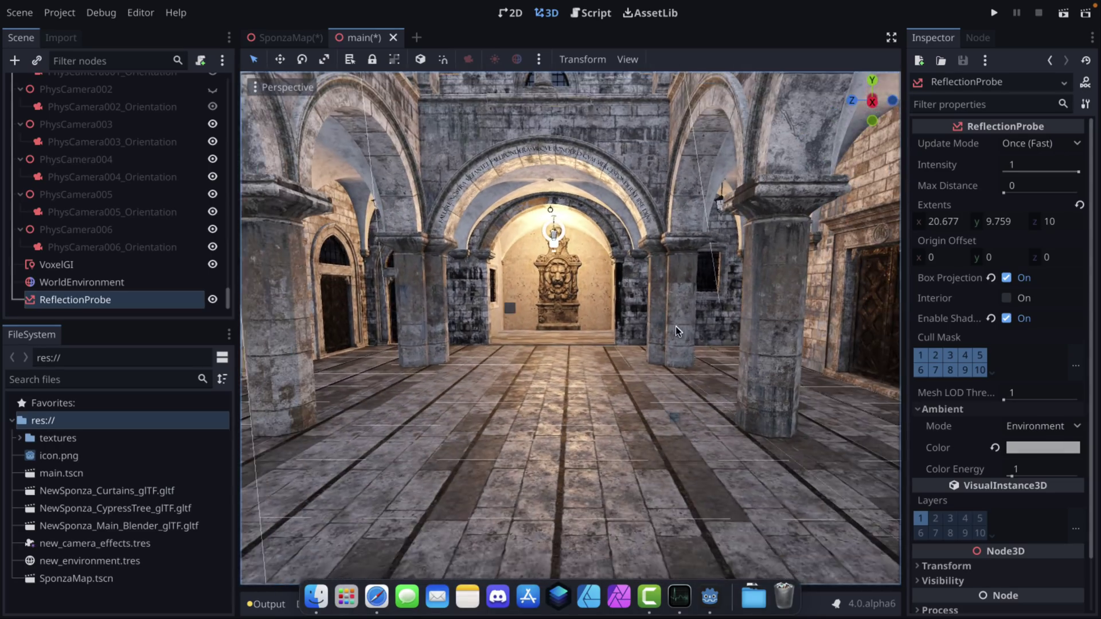
{"action": "left_click", "coordinate": [1005, 298]}
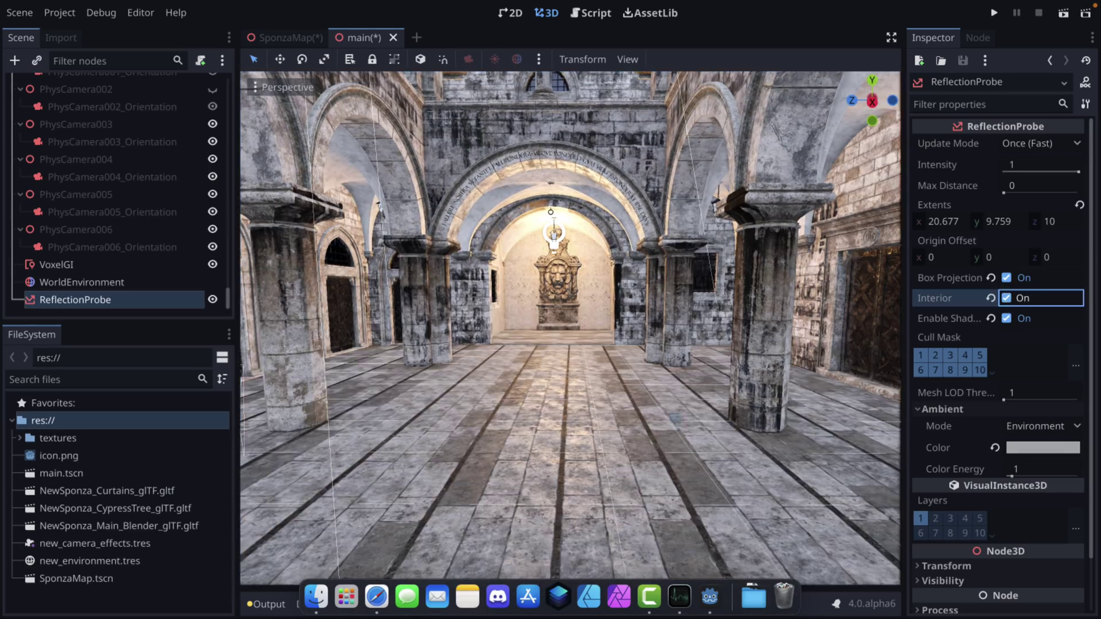
{"action": "scroll", "coordinate": [600, 323], "scroll_direction": "up", "scroll_amount": 3}
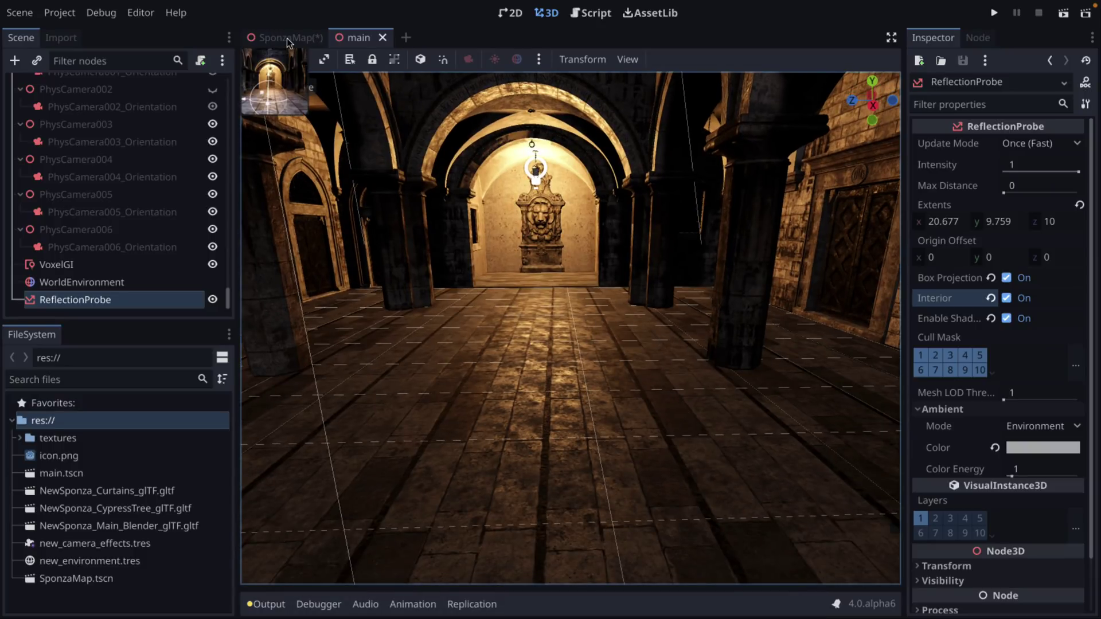
- Return to the SponzaMap scene and examine the lighting on the curtains, side corridor, lanterns and entrance hall
{"action": "left_click", "coordinate": [289, 40]}
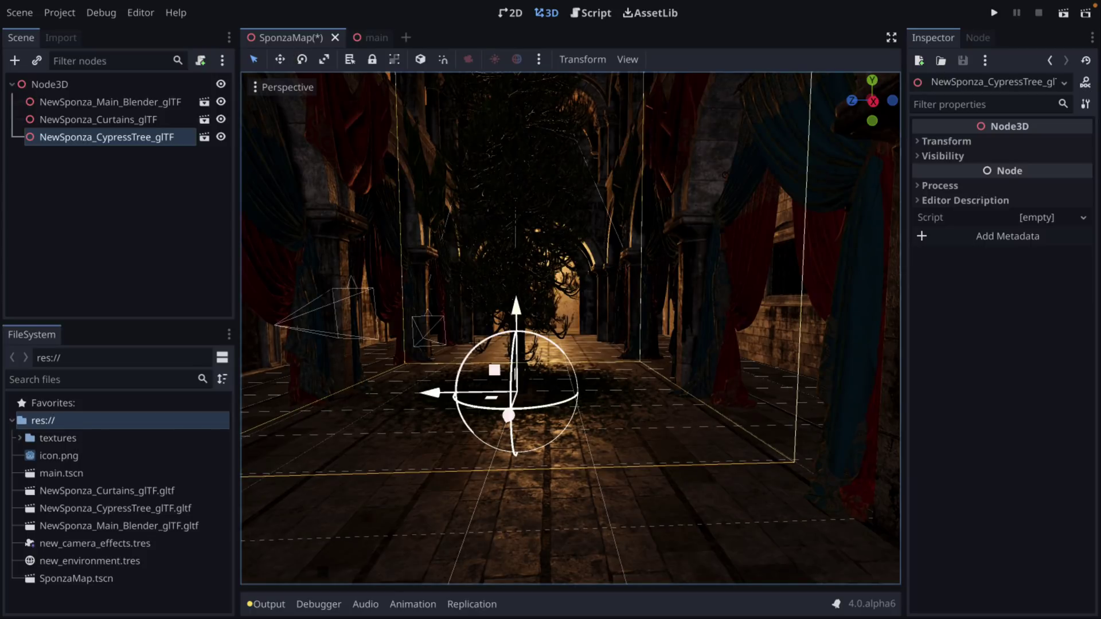
{"action": "right_click_drag", "start_coordinate": [556, 204], "coordinate": [655, 195]}
{"action": "key", "text": "w"}
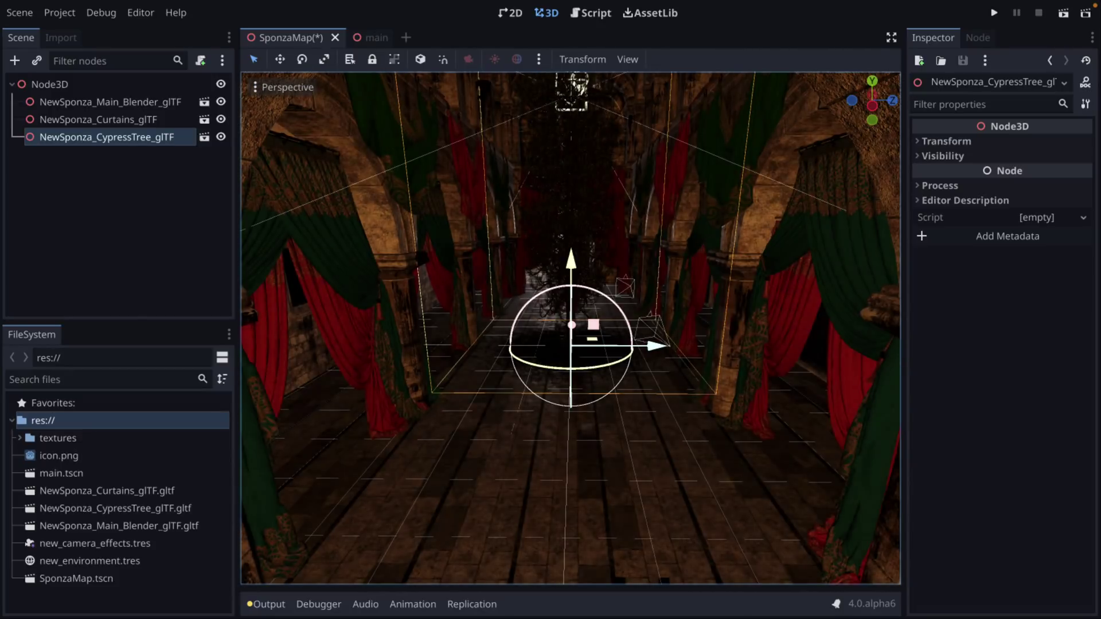
{"action": "right_click_drag", "start_coordinate": [570, 327], "coordinate": [524, 328]}
{"action": "right_click_drag", "start_coordinate": [470, 189], "coordinate": [505, 200]}
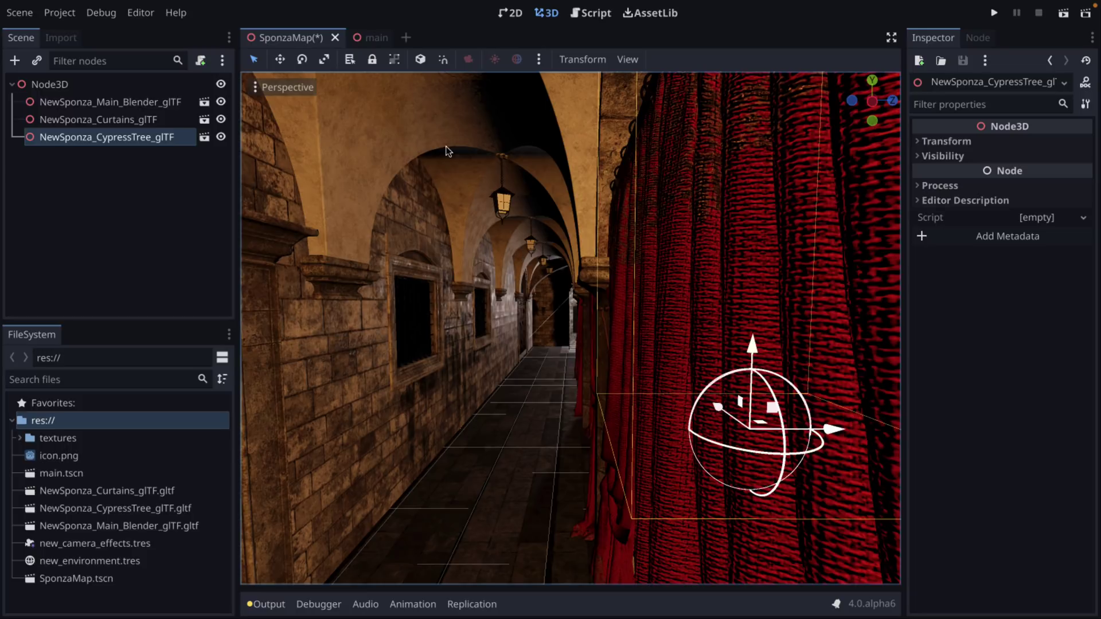
{"action": "key", "text": "w"}
{"action": "key", "text": "a"}
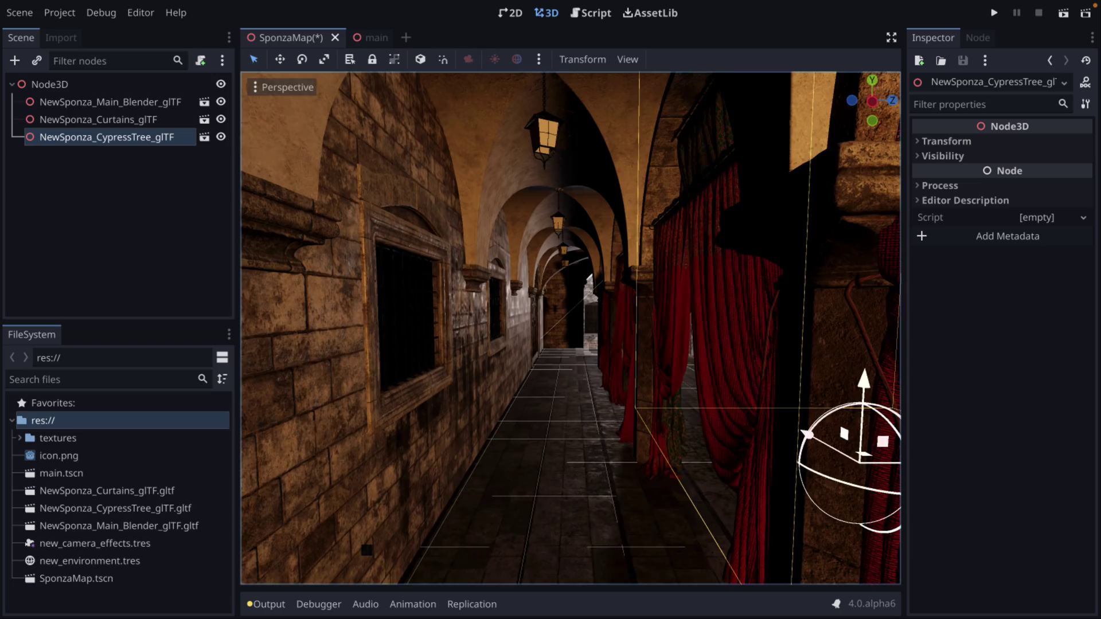
{"action": "key", "text": "w"}
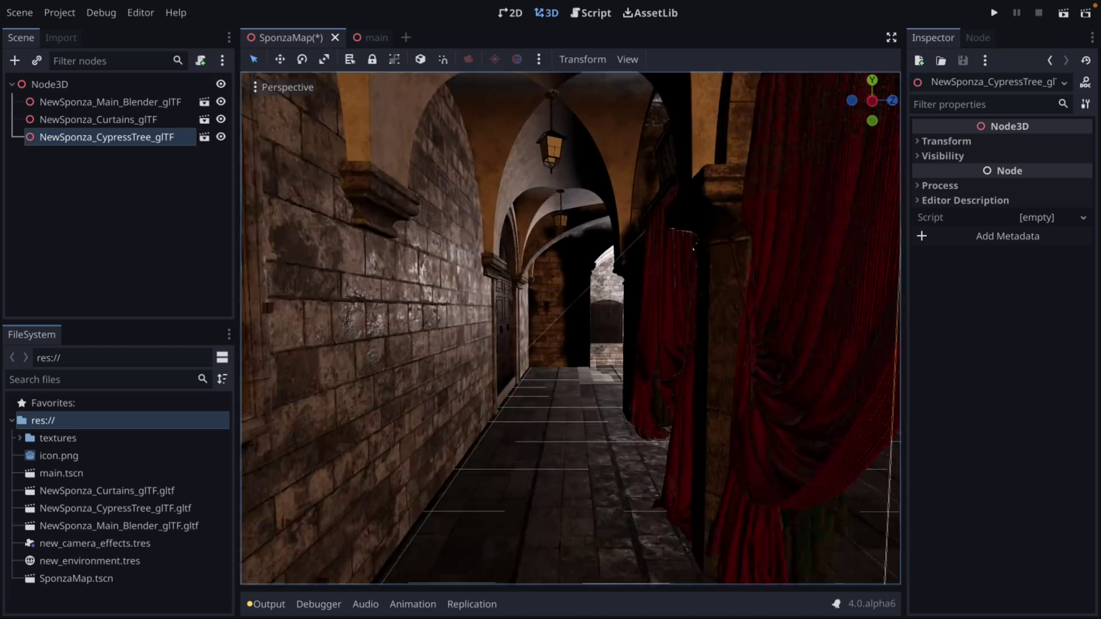
{"action": "key", "text": "w"}
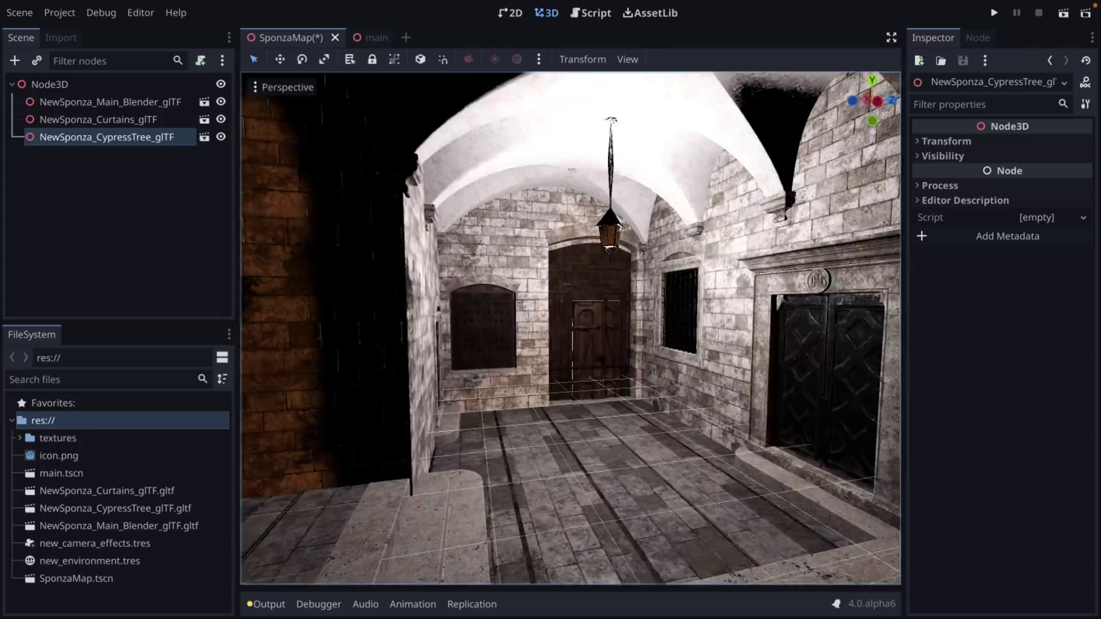
{"action": "key", "text": "w"}
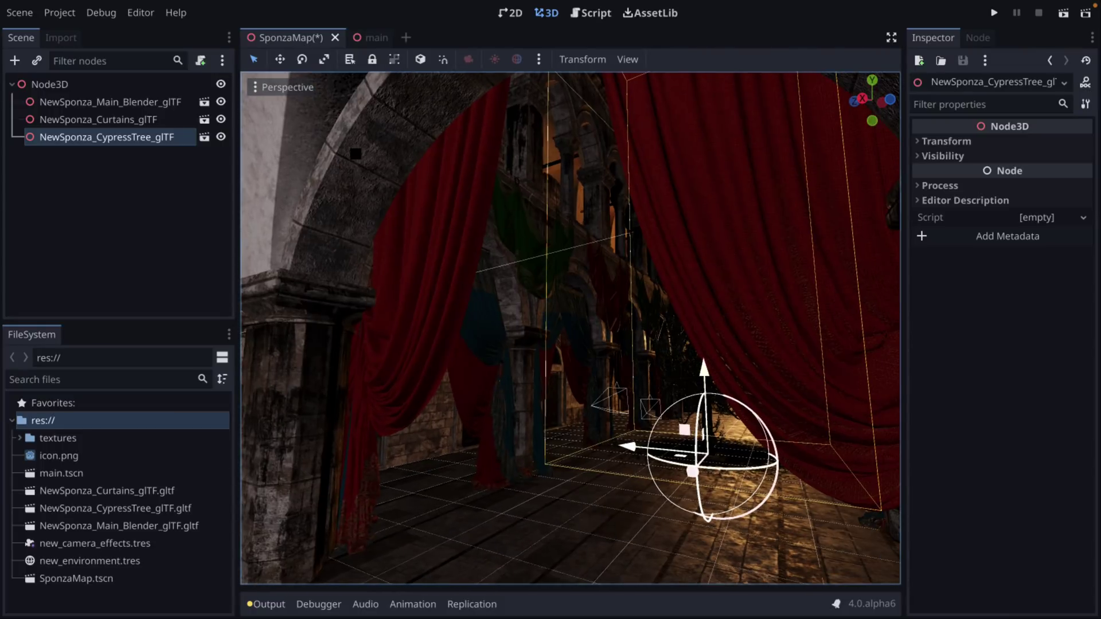
- Examine the curtained atrium from its entrance and move in on the carved lion relief at the far end
{"action": "right_click_drag", "start_coordinate": [515, 219], "coordinate": [527, 225]}
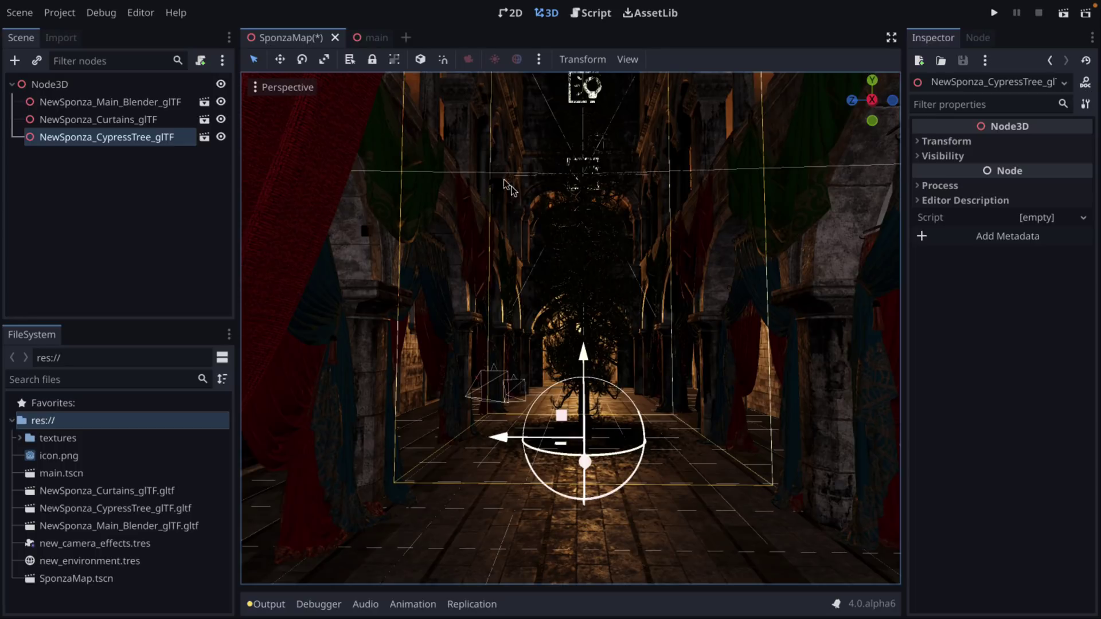
{"action": "right_click_drag", "start_coordinate": [512, 191], "coordinate": [512, 191]}
{"action": "key", "text": "w"}
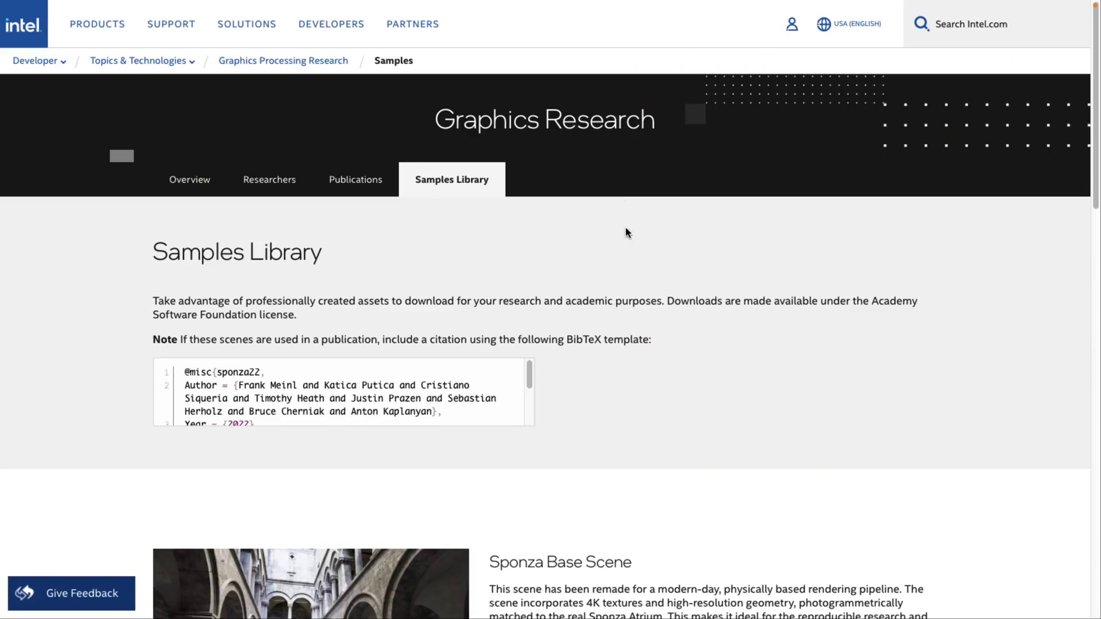
- Switch to Intel's Samples Library page and review the Sponza Base Scene and its add-on packages
{"action": "scroll", "coordinate": [511, 265], "scroll_direction": "down", "scroll_amount": 5}
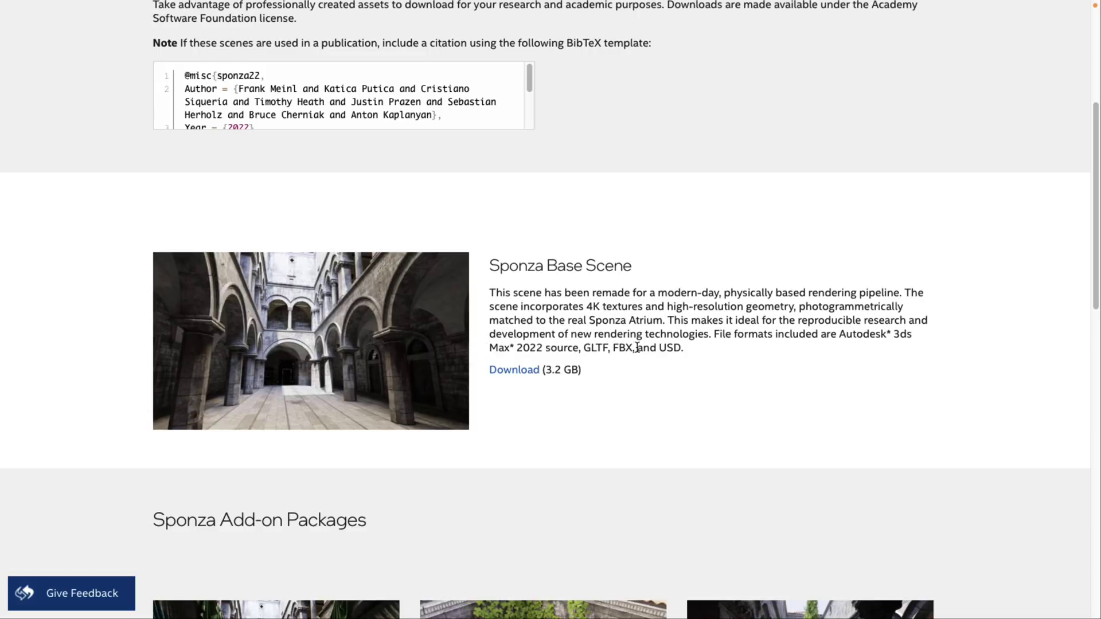
{"action": "scroll", "coordinate": [716, 332], "scroll_direction": "down", "scroll_amount": 2}
{"action": "scroll", "coordinate": [716, 332], "scroll_direction": "down", "scroll_amount": 4}
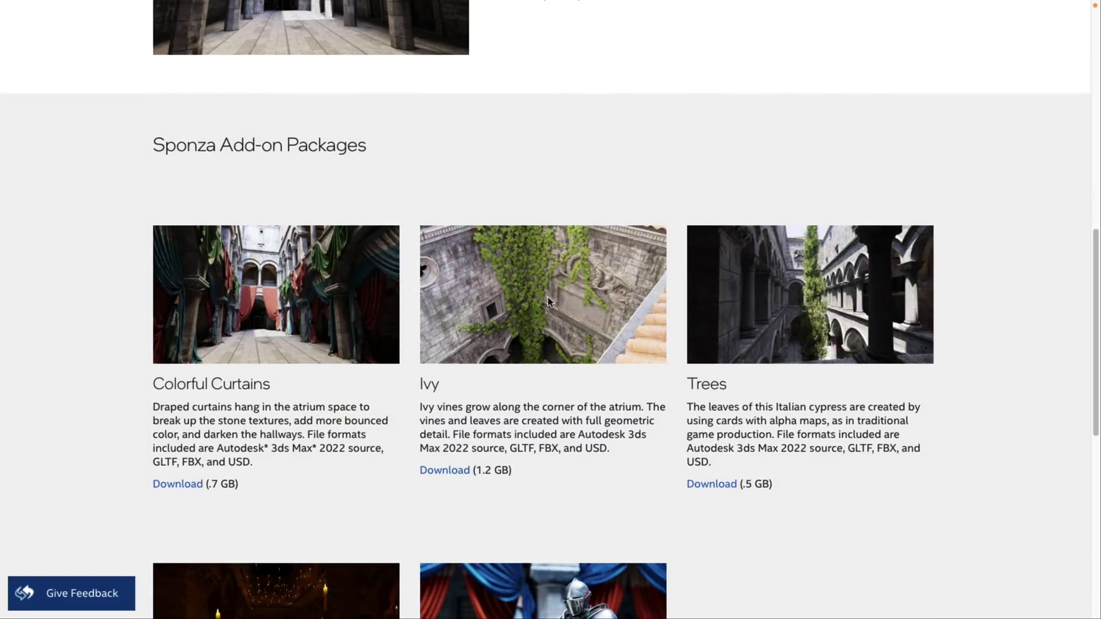
{"action": "scroll", "coordinate": [606, 303], "scroll_direction": "down", "scroll_amount": 1}
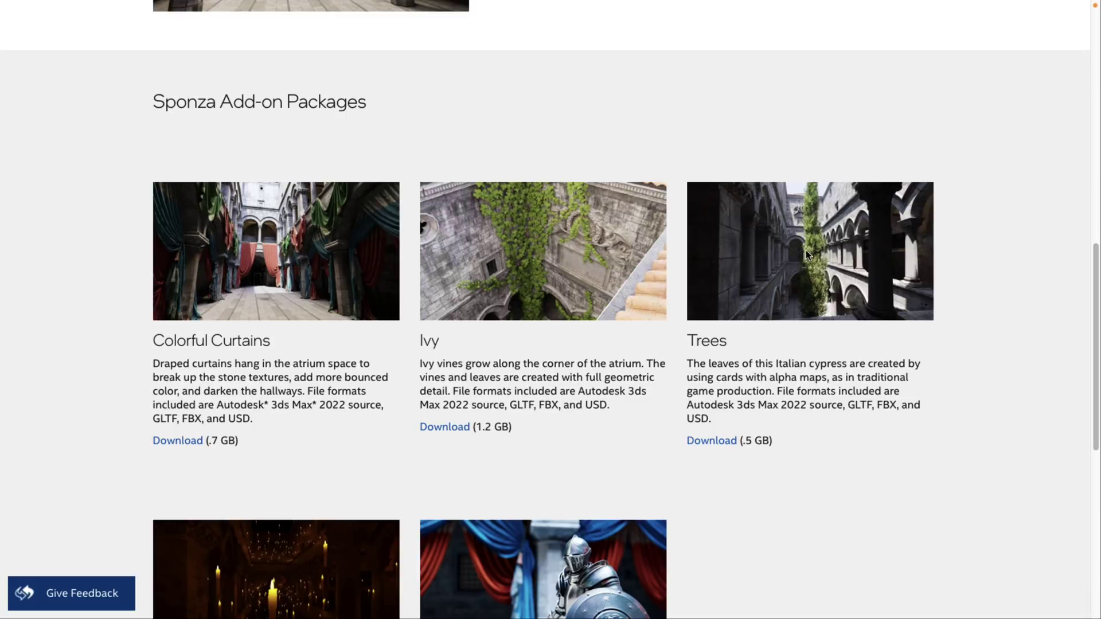
{"action": "scroll", "coordinate": [818, 245], "scroll_direction": "down", "scroll_amount": 5}
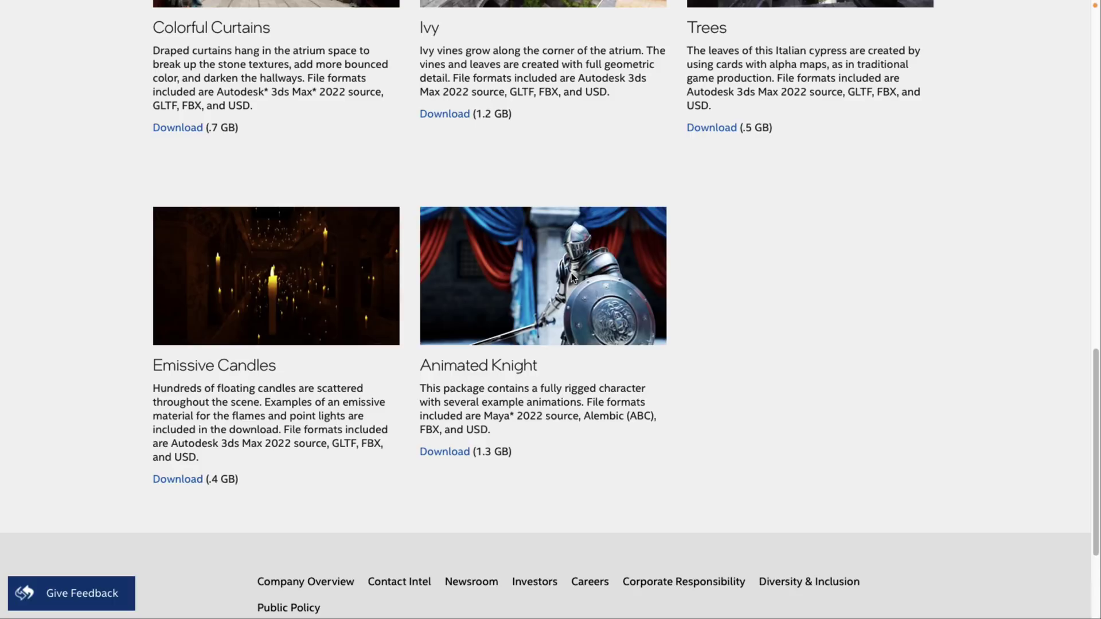
{"action": "scroll", "coordinate": [571, 273], "scroll_direction": "up", "scroll_amount": 9}
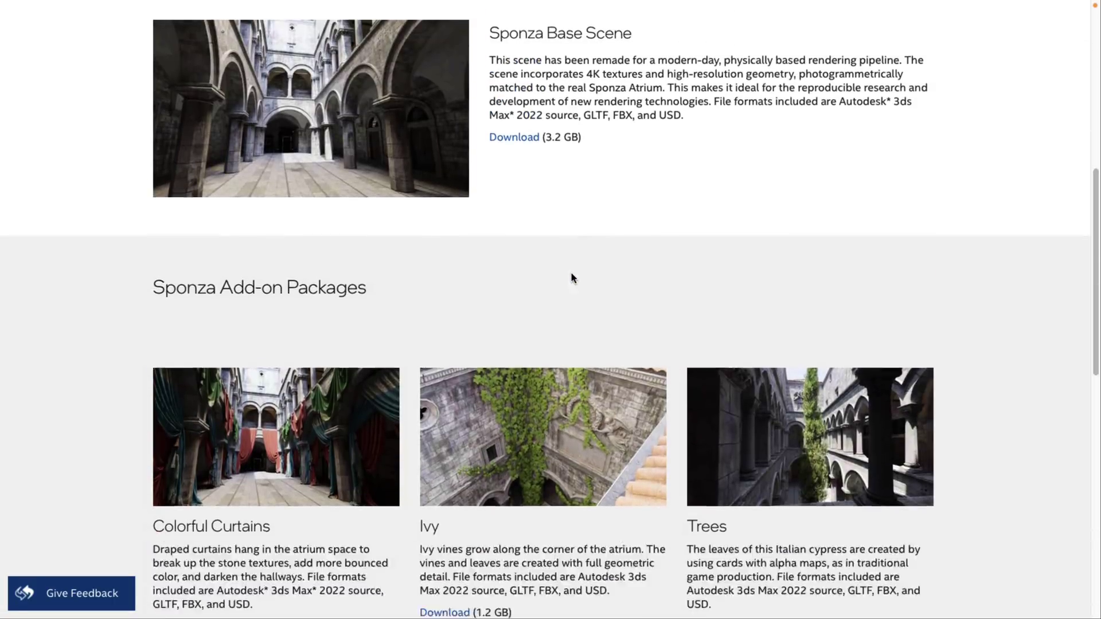
{"action": "scroll", "coordinate": [571, 277], "scroll_direction": "down", "scroll_amount": 6}
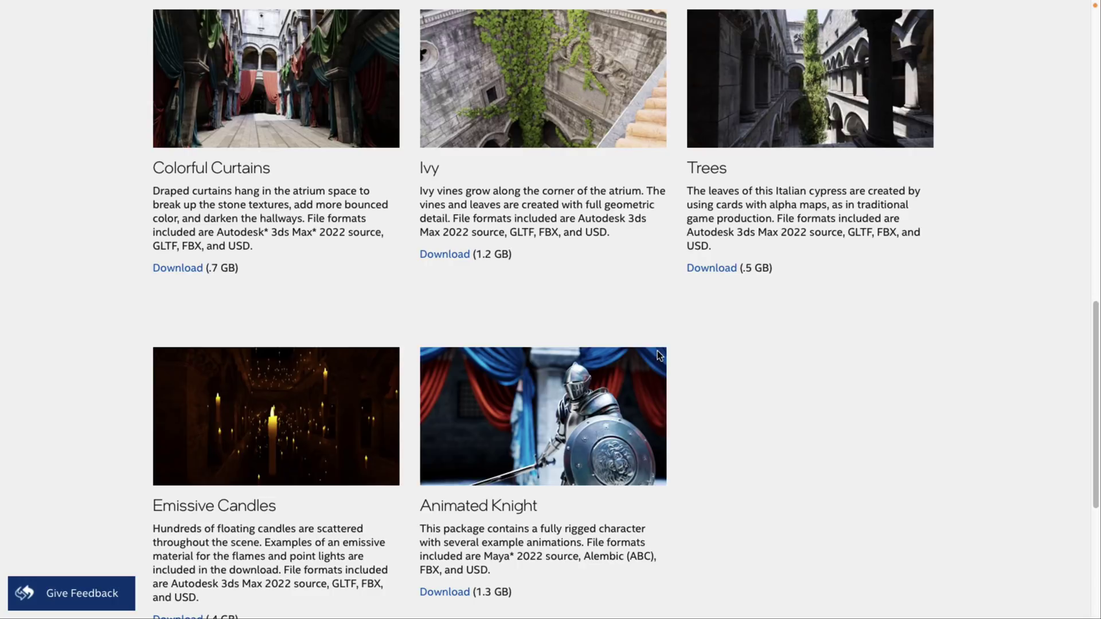
- Switch to the Intel newsroom article and read its account of the remade Sponza scene and the graphics research behind it
{"action": "scroll", "coordinate": [657, 352], "scroll_direction": "up", "scroll_amount": 10}
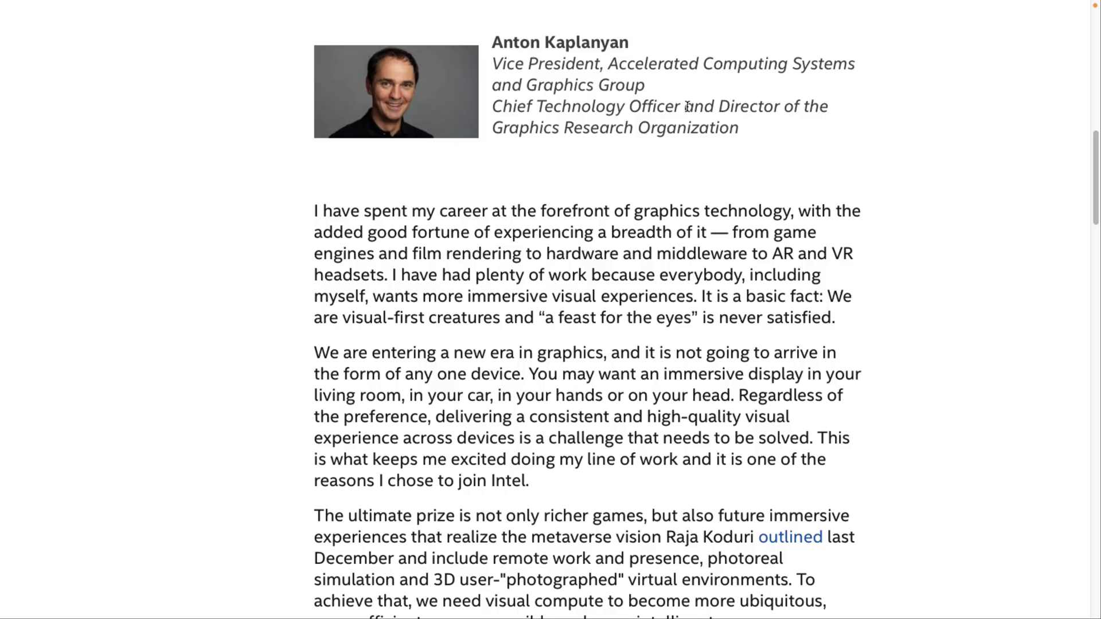
{"action": "scroll", "coordinate": [686, 106], "scroll_direction": "up", "scroll_amount": 1}
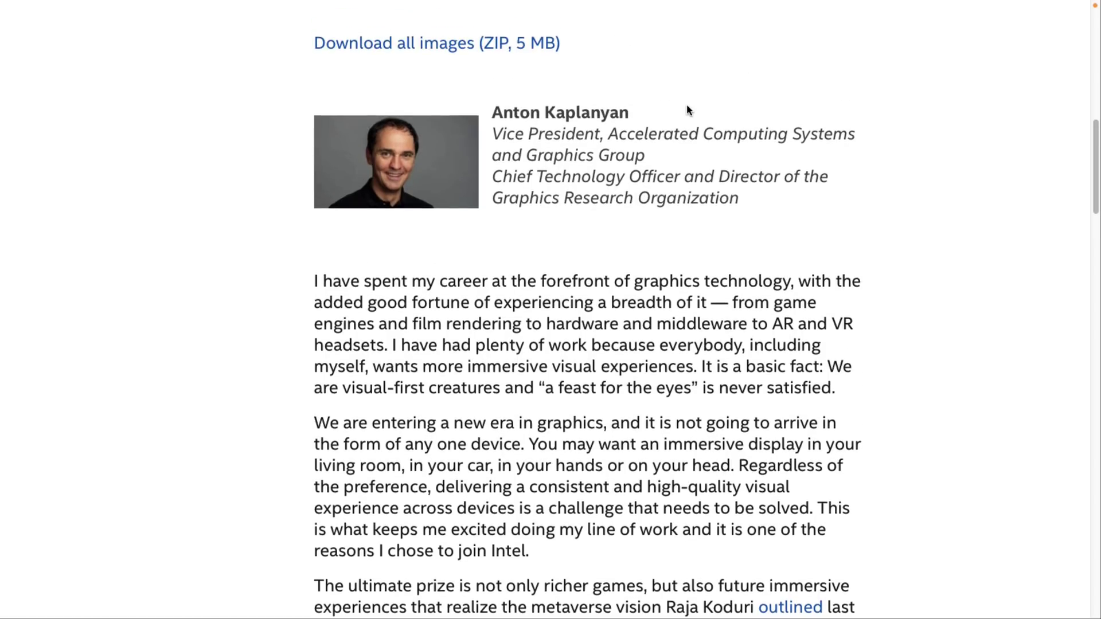
{"action": "scroll", "coordinate": [657, 230], "scroll_direction": "down", "scroll_amount": 10}
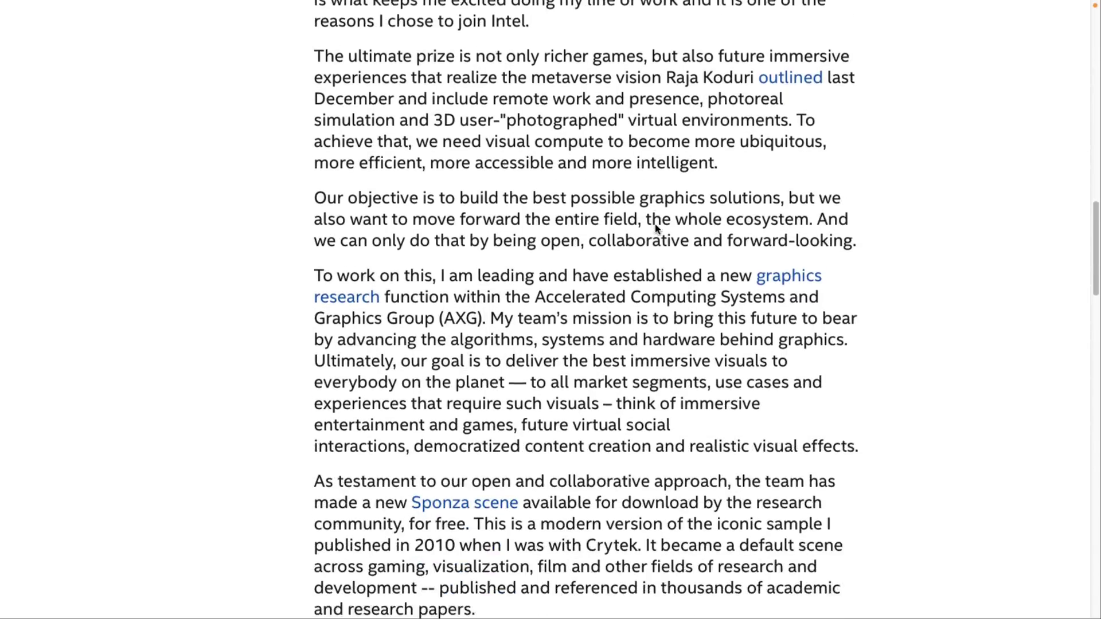
{"action": "scroll", "coordinate": [656, 227], "scroll_direction": "down", "scroll_amount": 3}
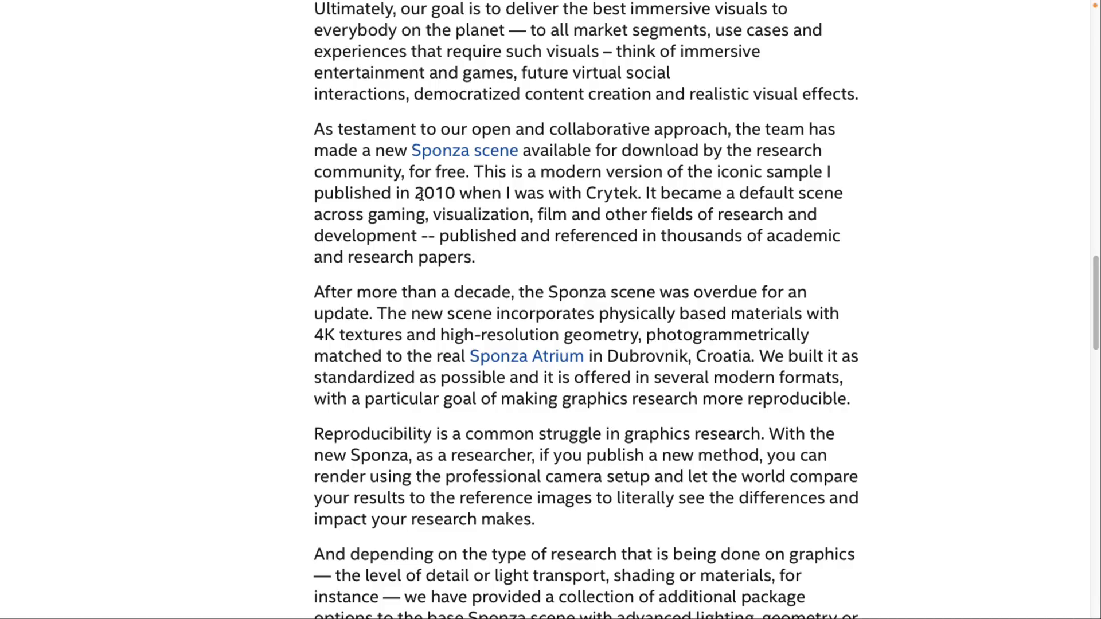
{"action": "scroll", "coordinate": [650, 159], "scroll_direction": "down", "scroll_amount": 1}
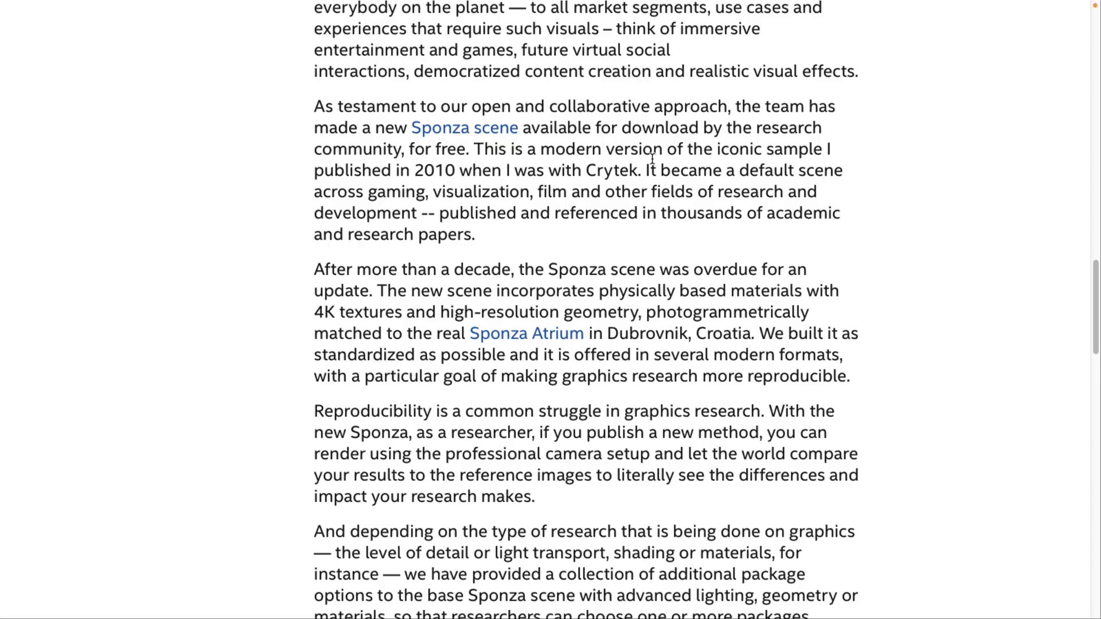
{"action": "scroll", "coordinate": [652, 158], "scroll_direction": "down", "scroll_amount": 5}
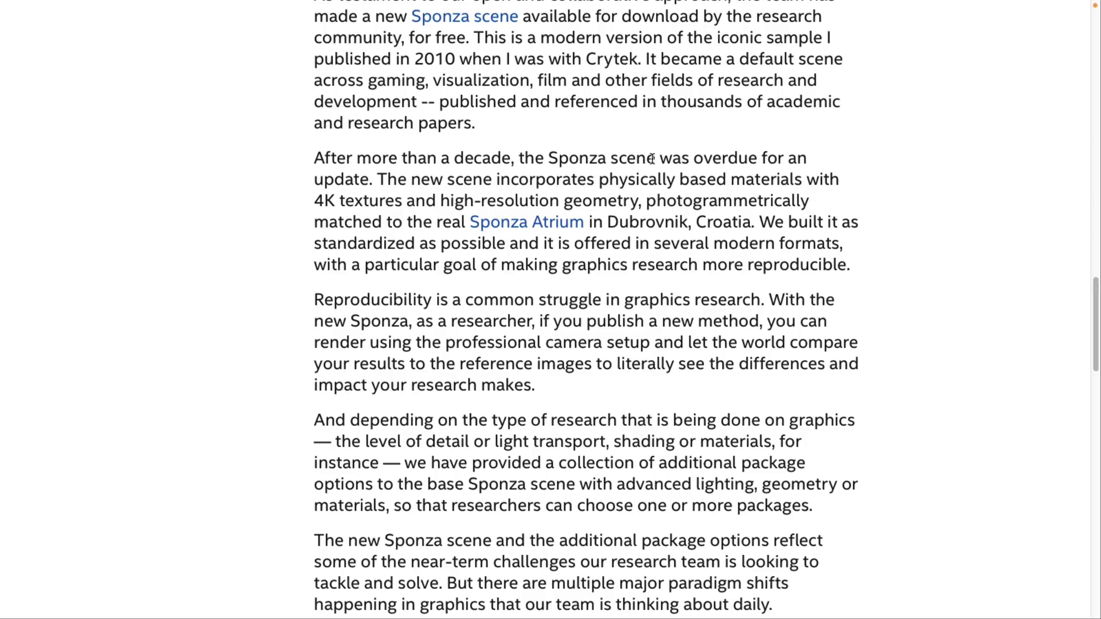
{"action": "scroll", "coordinate": [793, 221], "scroll_direction": "down", "scroll_amount": 3}
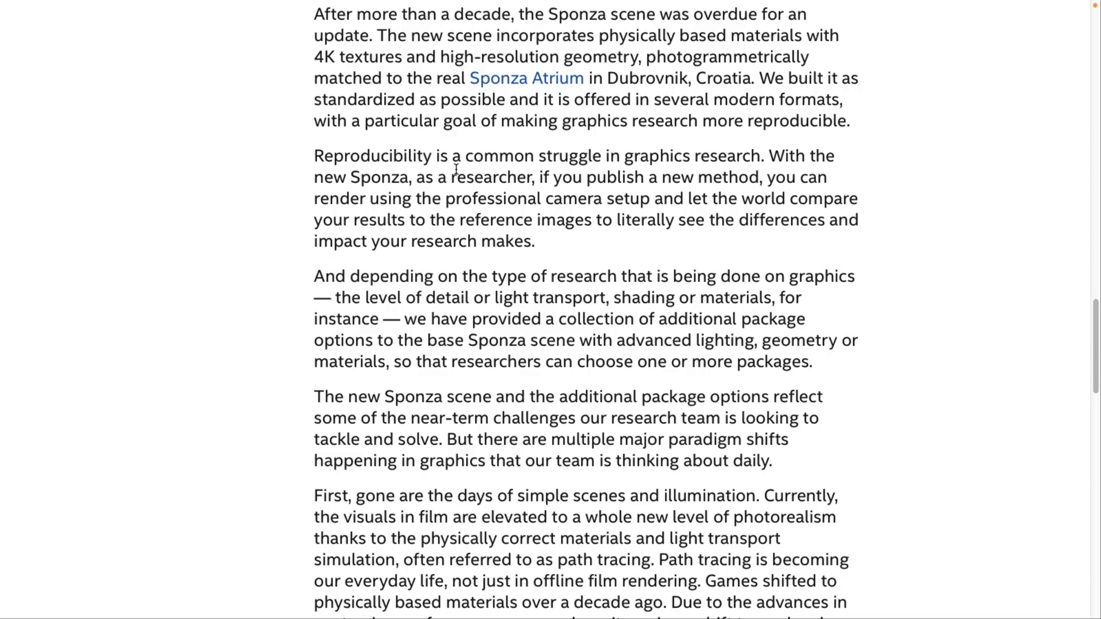
{"action": "scroll", "coordinate": [456, 168], "scroll_direction": "down", "scroll_amount": 5}
{"action": "scroll", "coordinate": [455, 168], "scroll_direction": "down", "scroll_amount": 9}
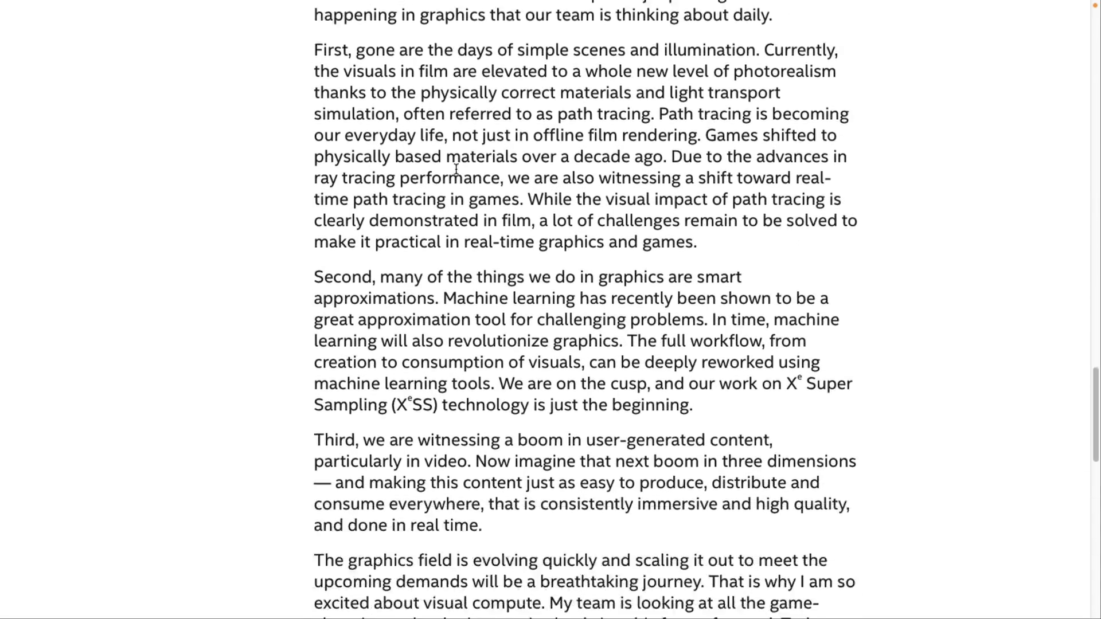
- Go back to the start of the newsroom article and view the comparison of the rendered Sponza atrium with the photograph
{"action": "scroll", "coordinate": [456, 168], "scroll_direction": "up", "scroll_amount": 20}
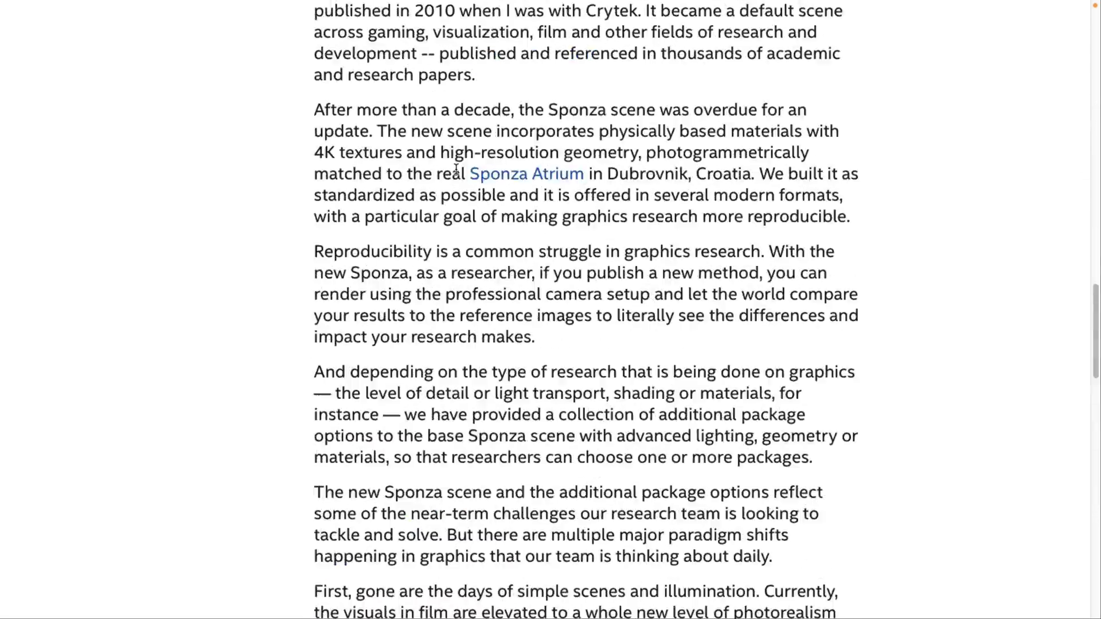
{"action": "scroll", "coordinate": [456, 169], "scroll_direction": "up", "scroll_amount": 1}
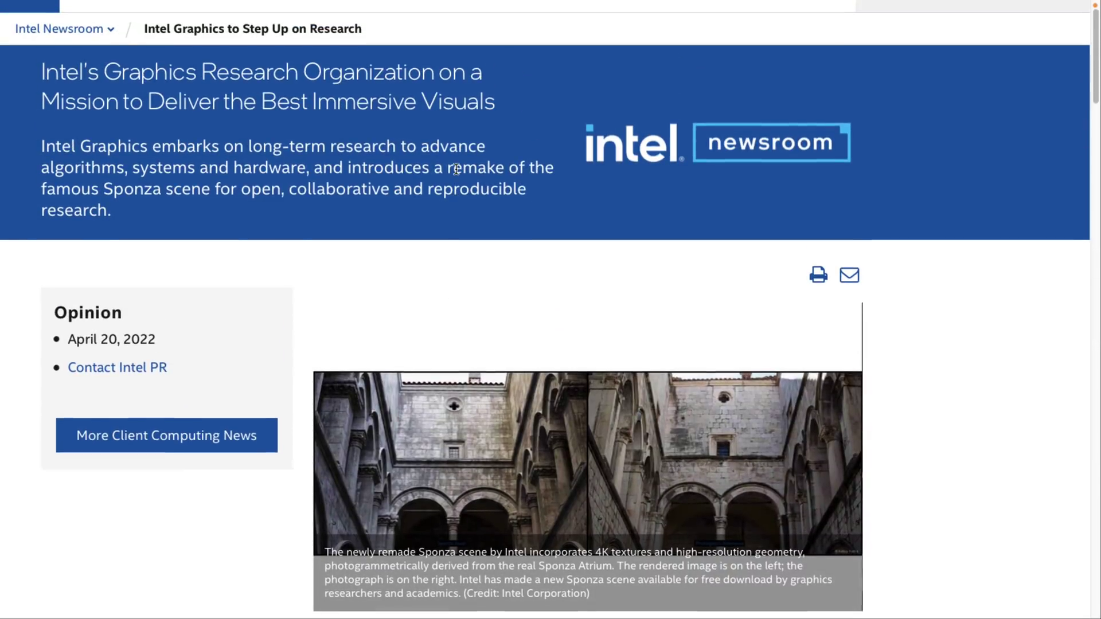
{"action": "scroll", "coordinate": [456, 169], "scroll_direction": "down", "scroll_amount": 1}
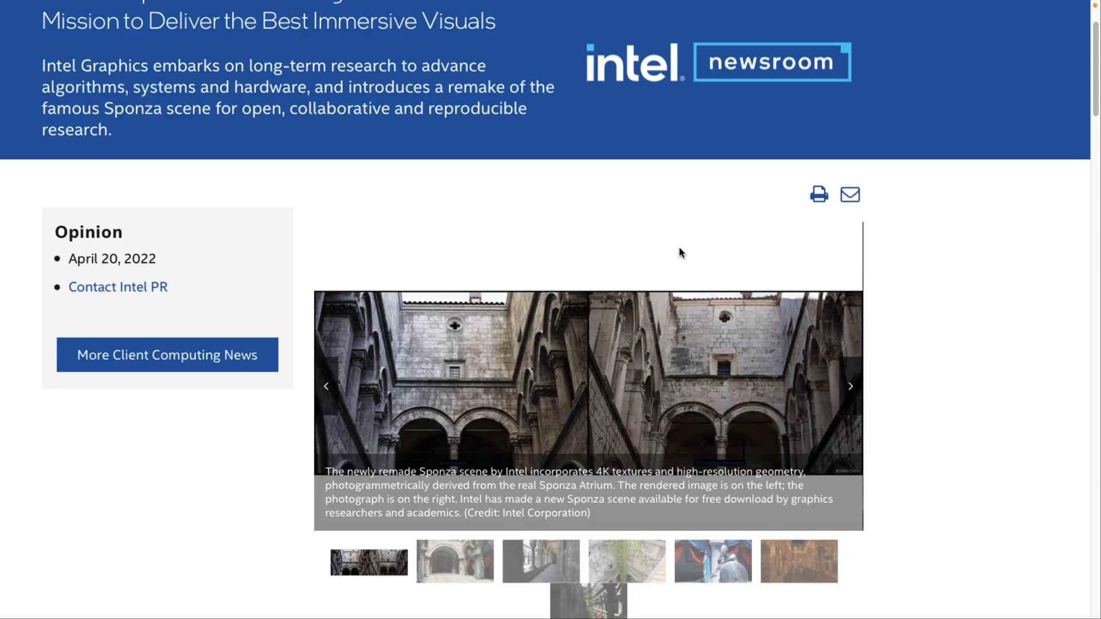
- View the photograph of the real palace atrium, then look around the lion relief and arches in the old Sponza web demo
{"action": "key", "text": "ctrl+Tab"}
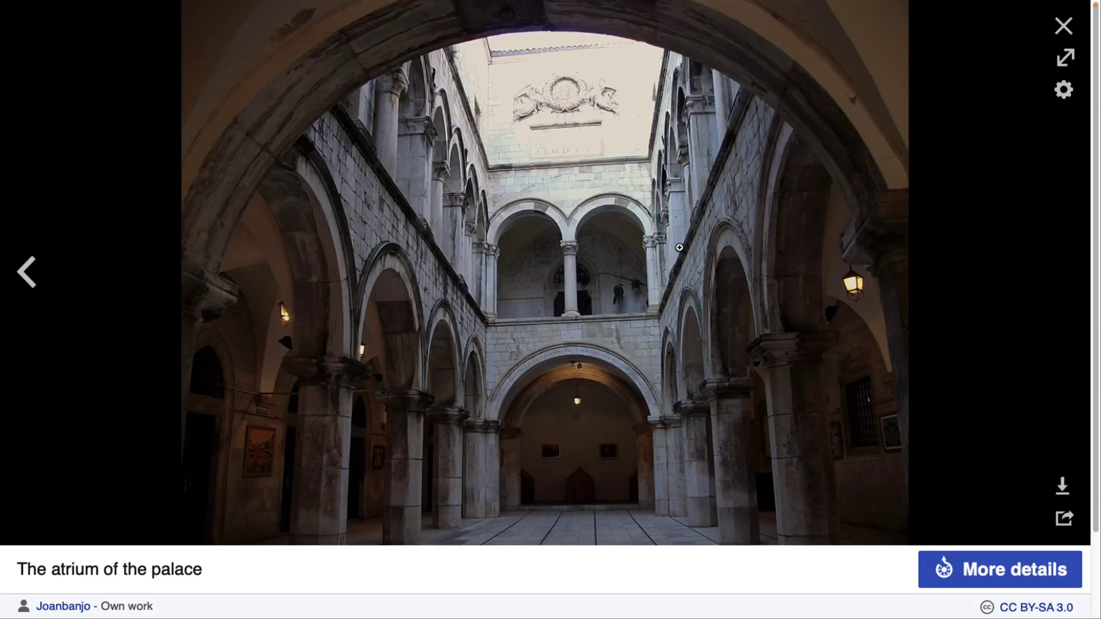
{"action": "key", "text": "ctrl+Tab"}
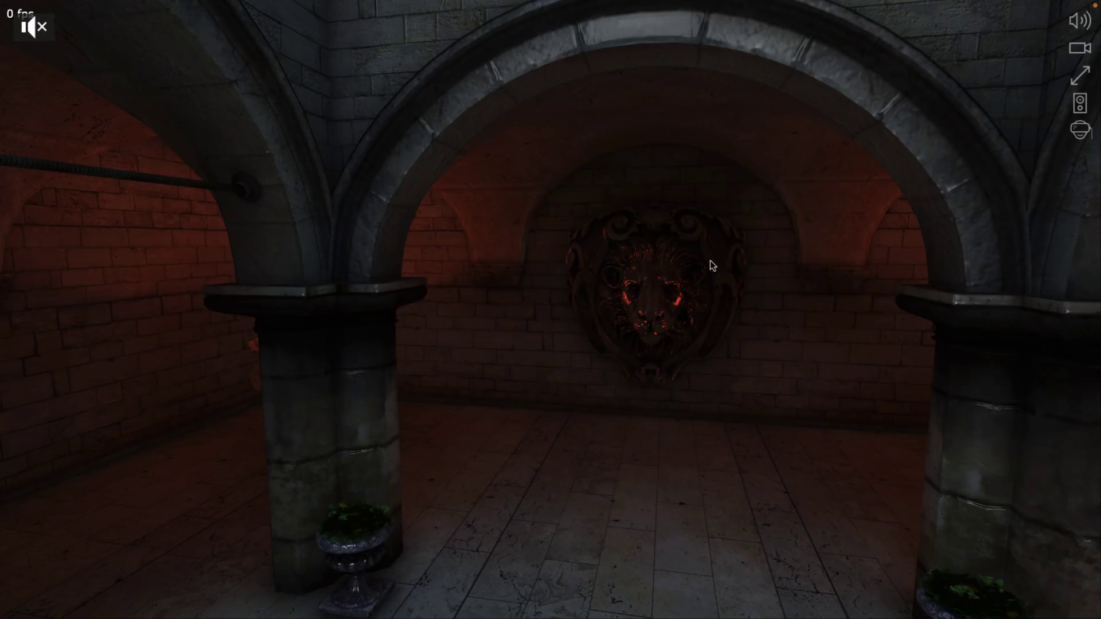
{"action": "left_click_drag", "start_coordinate": [710, 260], "coordinate": [724, 218]}
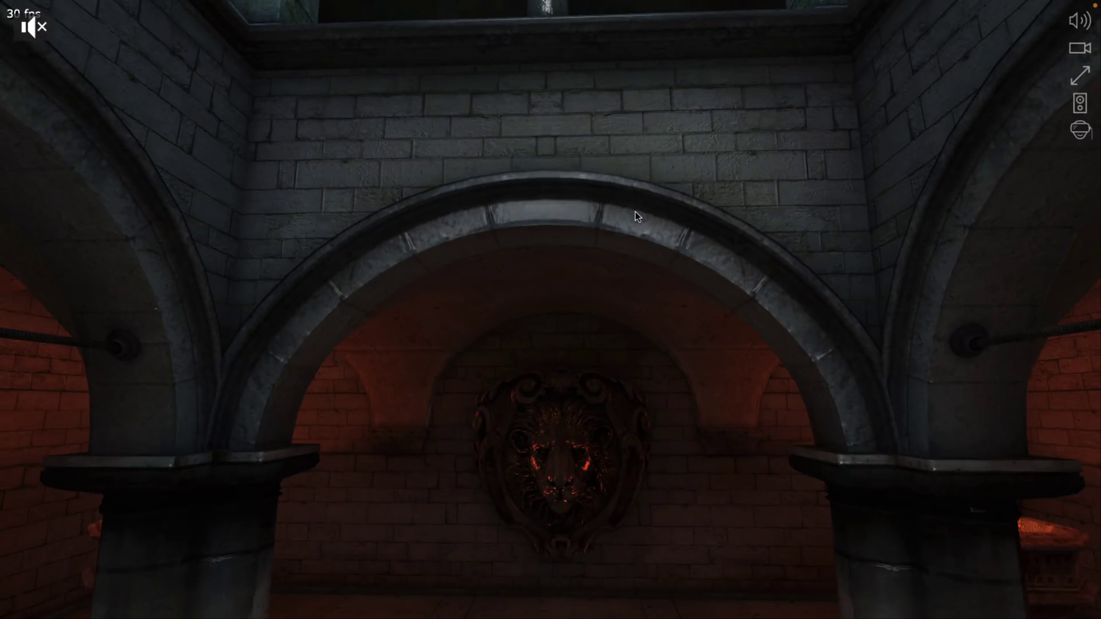
{"action": "left_click_drag", "start_coordinate": [520, 252], "coordinate": [535, 398]}
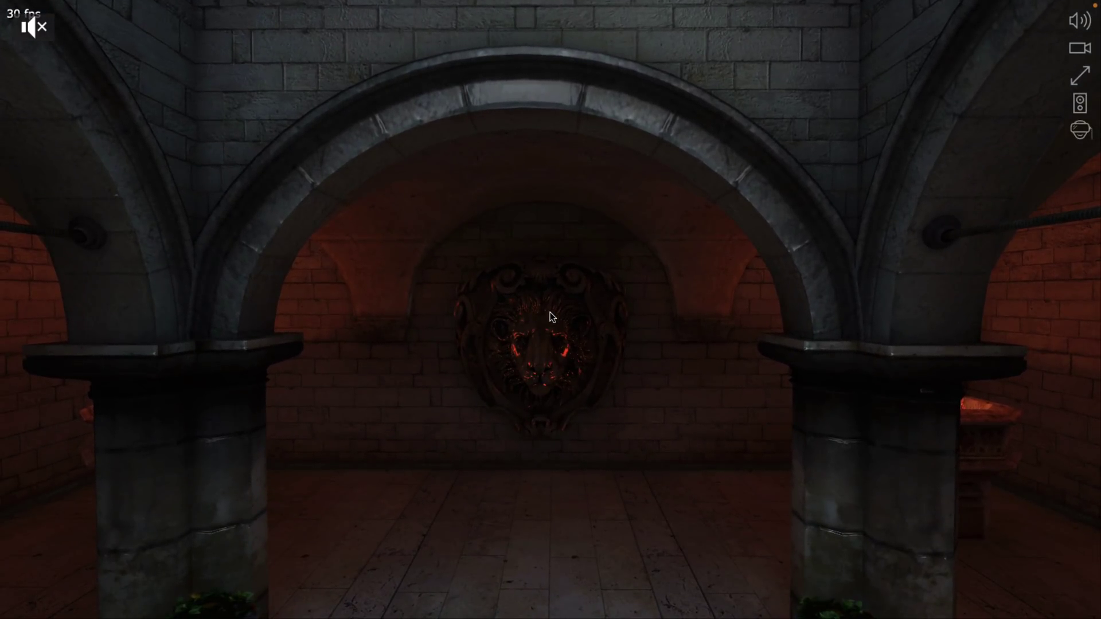
- Switch back to Godot and examine the lion relief, the curtained atrium and the inscribed arch in the SponzaMap scene
{"action": "key", "text": "ctrl+Right"}
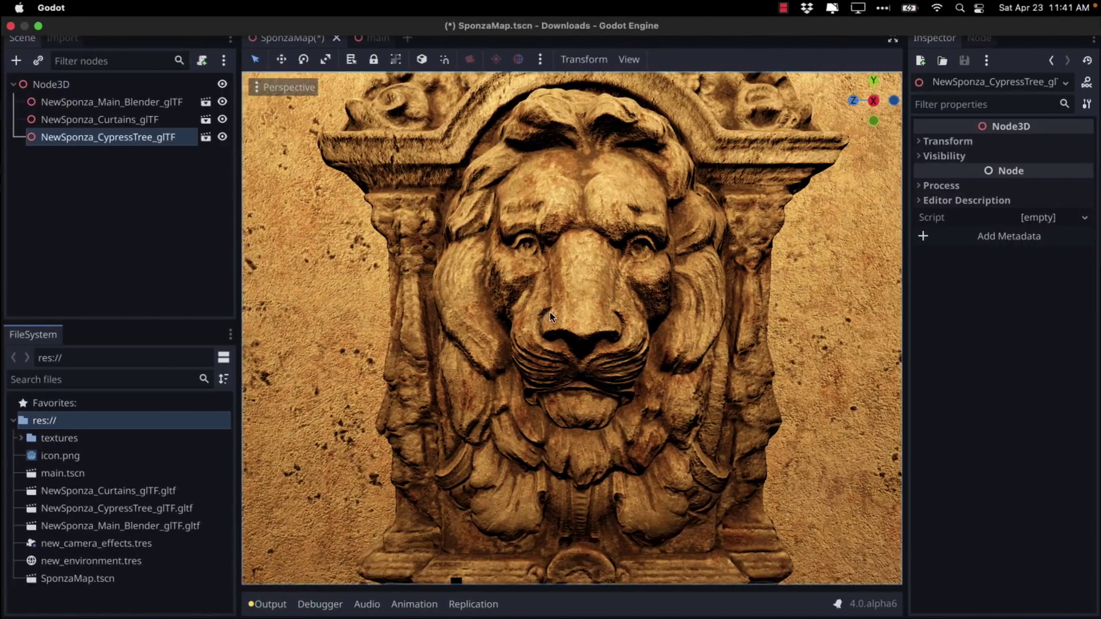
{"action": "right_click_drag", "start_coordinate": [621, 312], "coordinate": [737, 360]}
{"action": "right_click_drag", "start_coordinate": [687, 253], "coordinate": [578, 261]}
{"action": "key", "text": "f"}
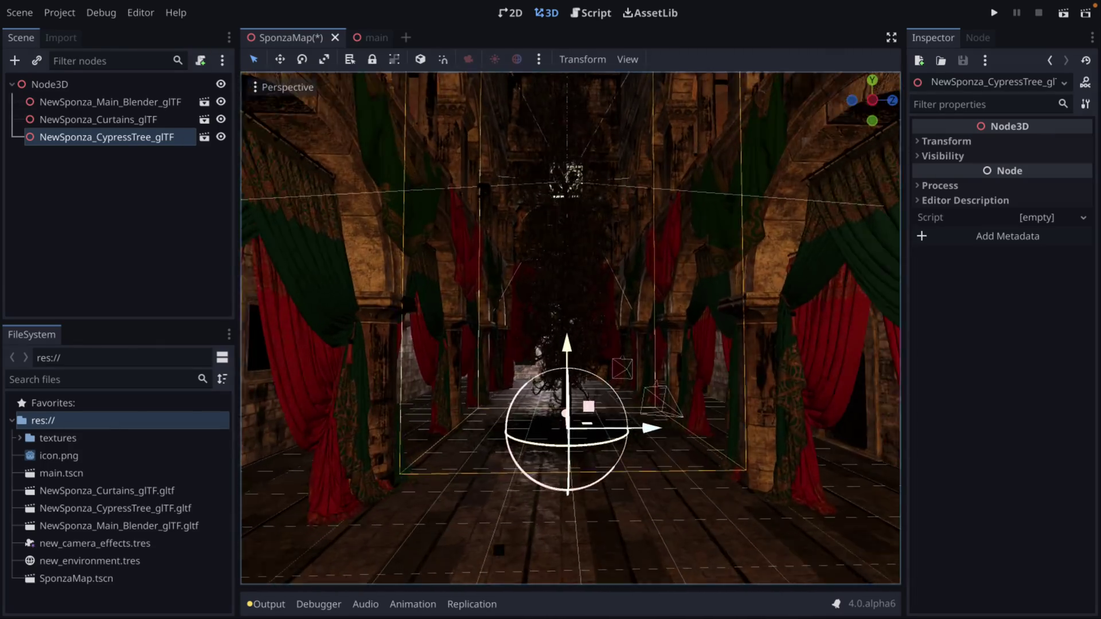
{"action": "right_click_drag", "start_coordinate": [570, 328], "coordinate": [846, 374]}
{"action": "key", "text": "w"}
{"action": "key", "text": "w"}
{"action": "key", "text": "w"}
{"action": "key", "text": "w"}
{"action": "key", "text": "w"}
{"action": "right_click_drag", "start_coordinate": [605, 248], "coordinate": [627, 315]}
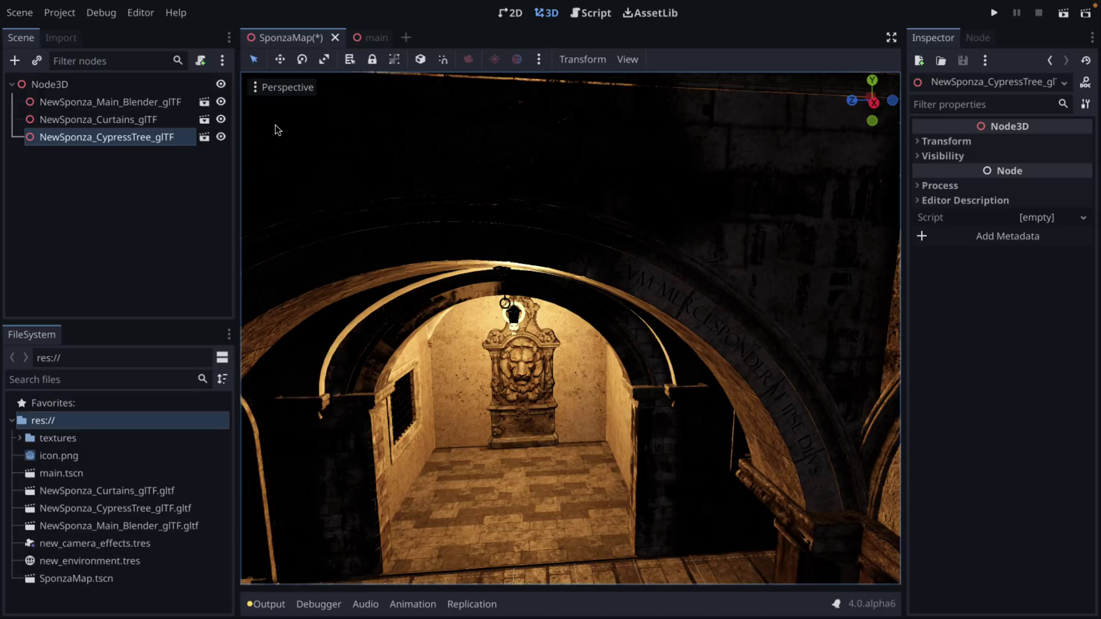
- Turn off the Interior option on the main scene's ReflectionProbe and check the courtyard lighting
{"action": "left_click", "coordinate": [380, 35]}
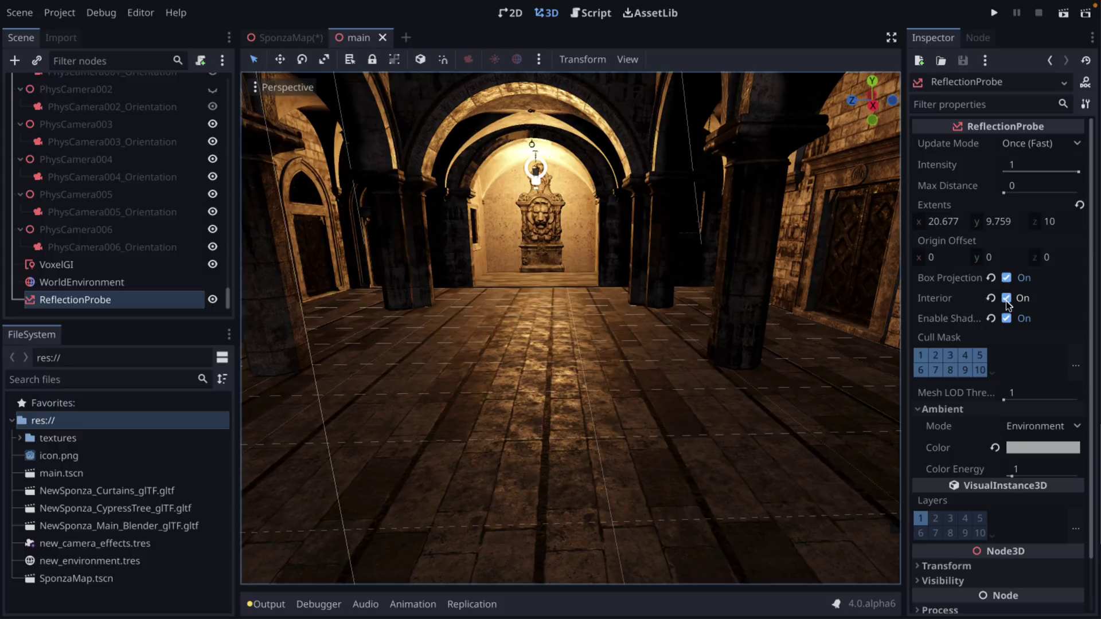
{"action": "left_click", "coordinate": [1007, 300]}
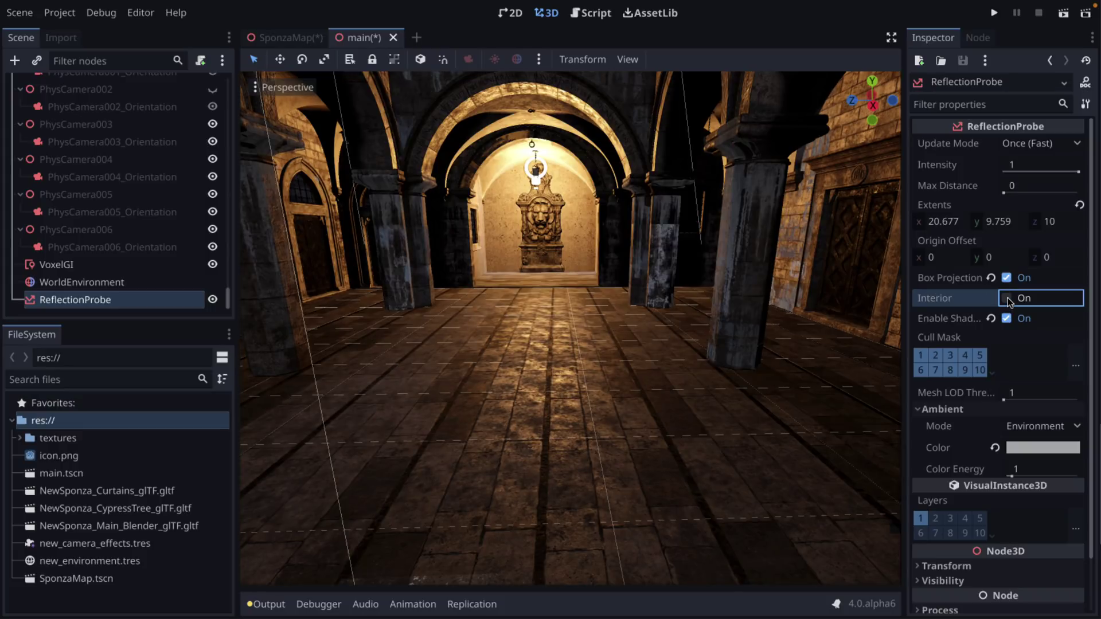
{"action": "key", "text": "w"}
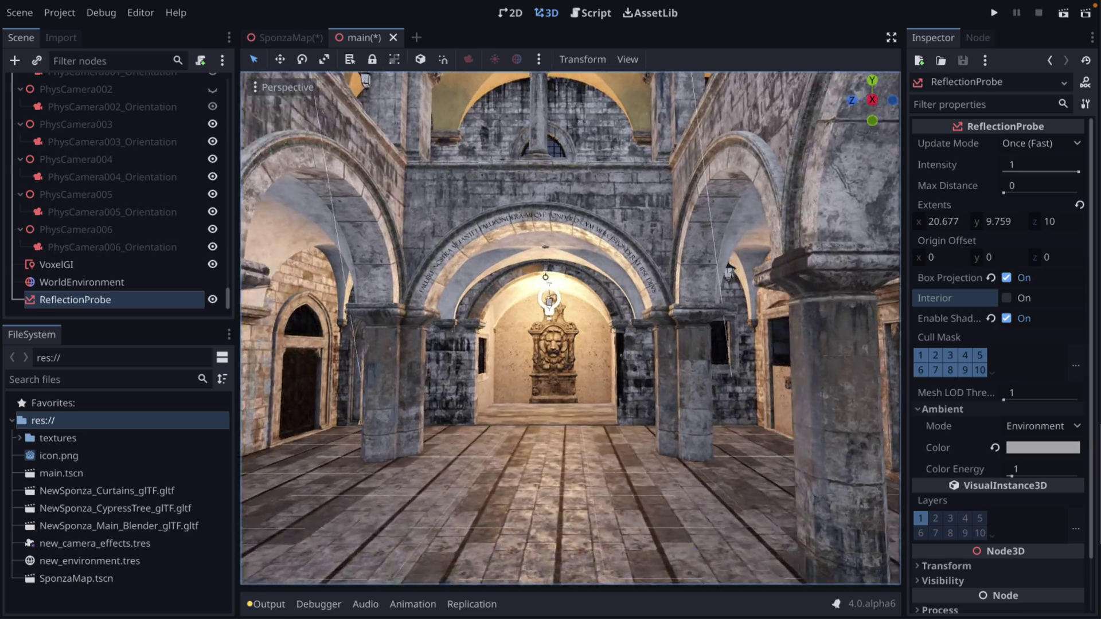
- Inspect the inscribed arch, the neighbouring courtyard corner and the lion relief behind the hanging lantern
{"action": "key", "text": "e"}
{"action": "key", "text": "a"}
{"action": "key", "text": "w"}
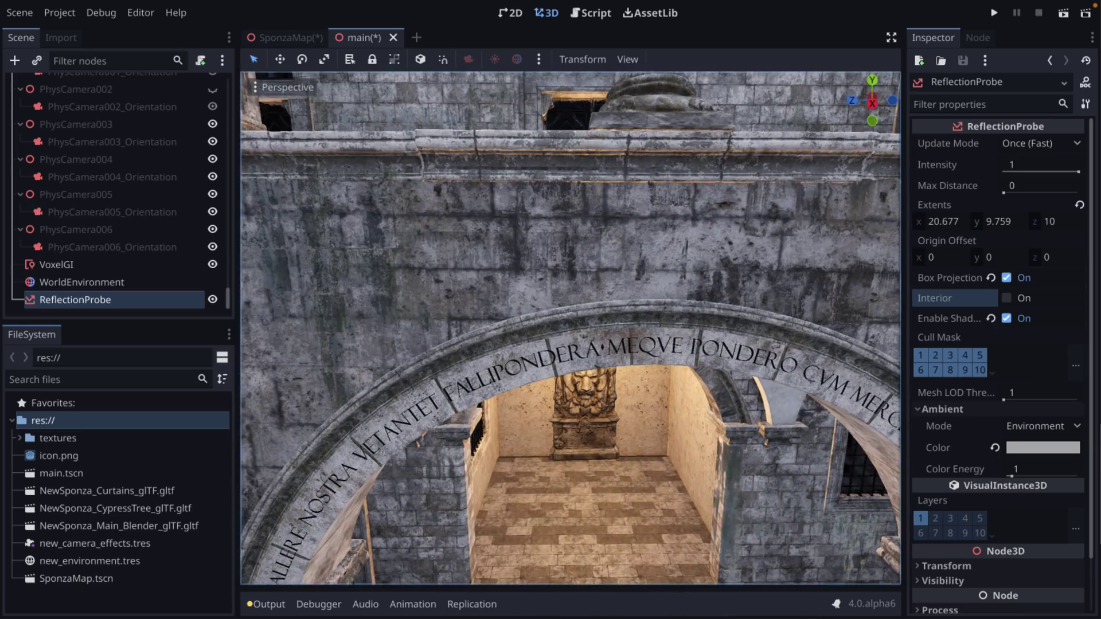
{"action": "right_click_drag", "start_coordinate": [570, 328], "coordinate": [645, 358]}
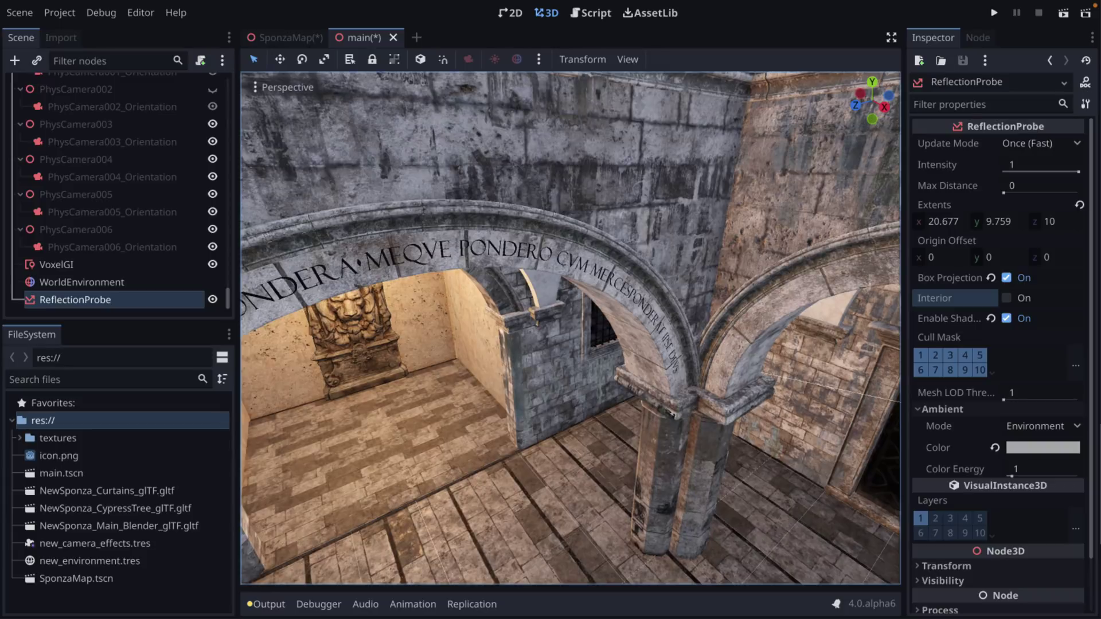
{"action": "right_click_drag", "start_coordinate": [570, 328], "coordinate": [493, 307]}
{"action": "key", "text": "w"}
{"action": "key", "text": "w"}
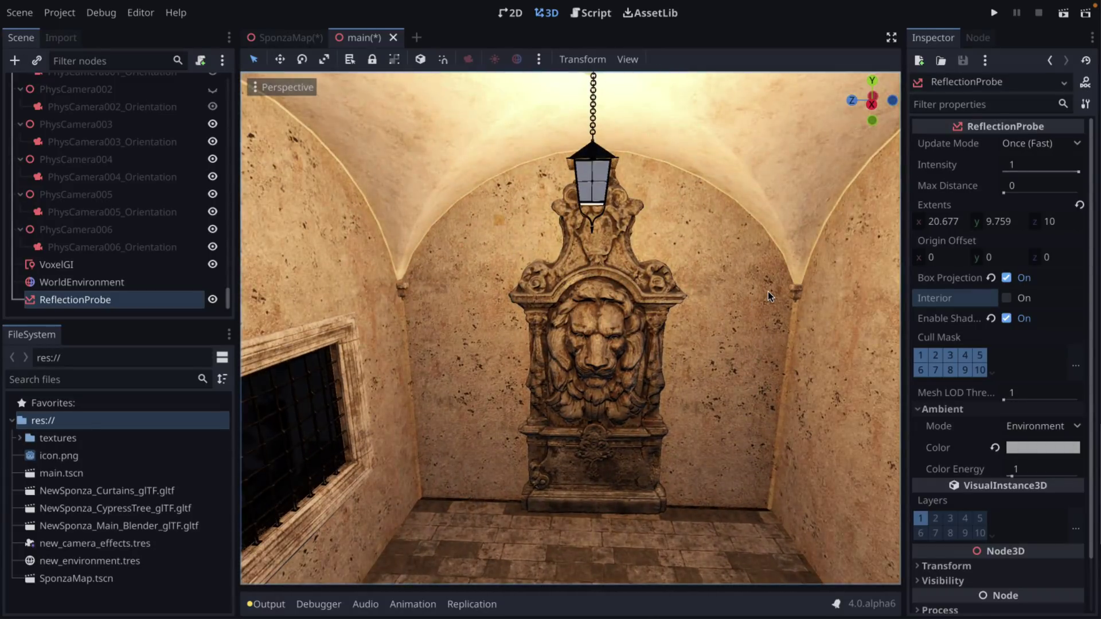